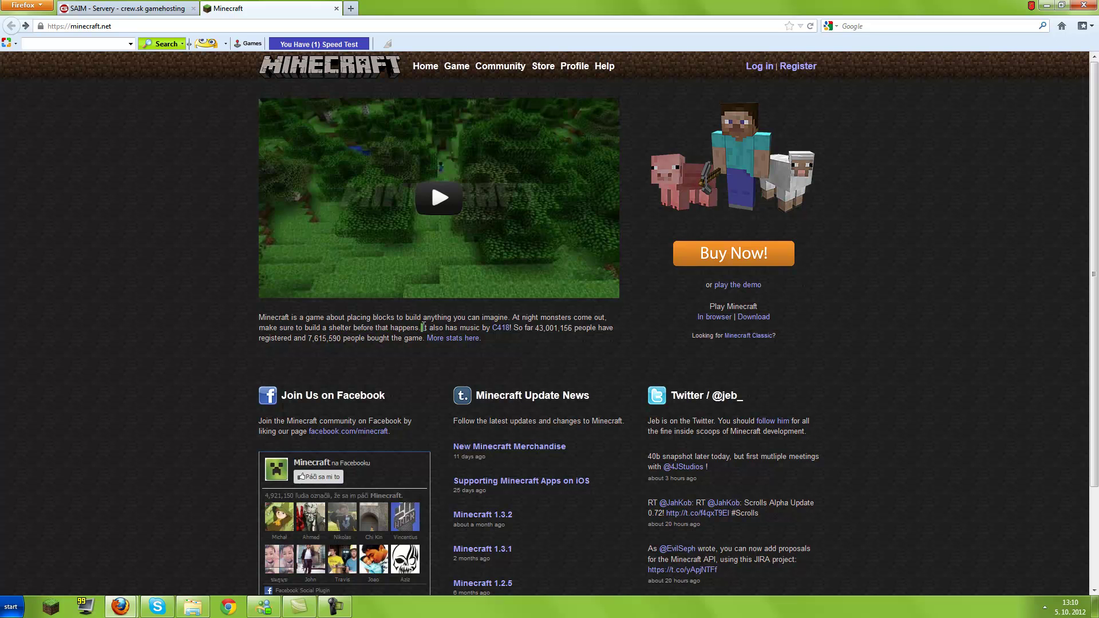
Step: Open the Minecraft site's download page and request Minecraft_Server.exe, then cancel saving the file
click(762, 316)
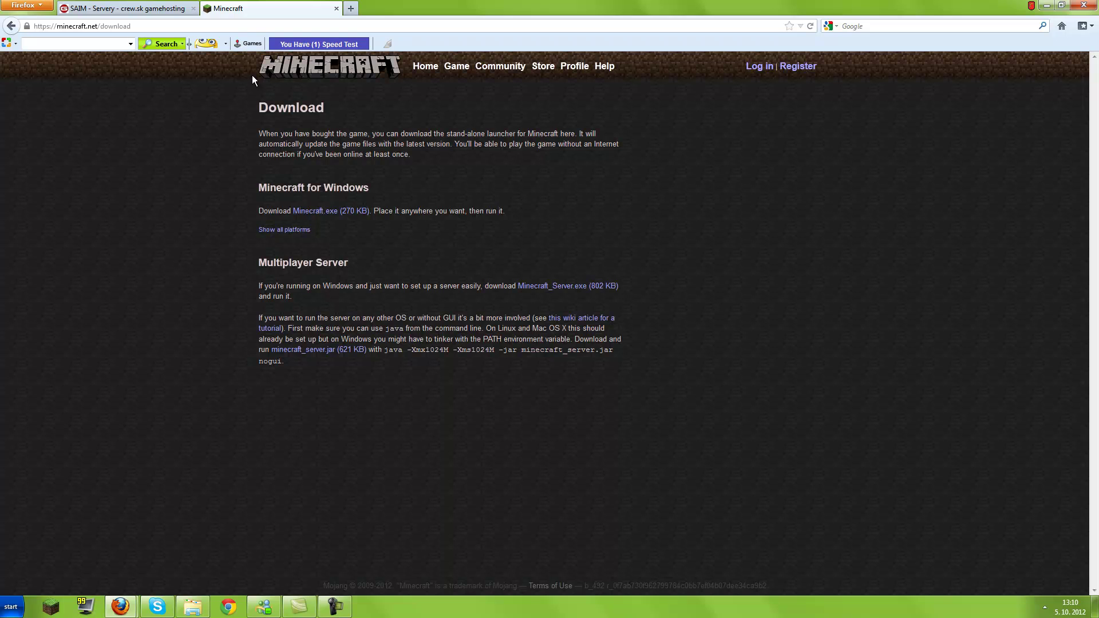
key(alt+Left)
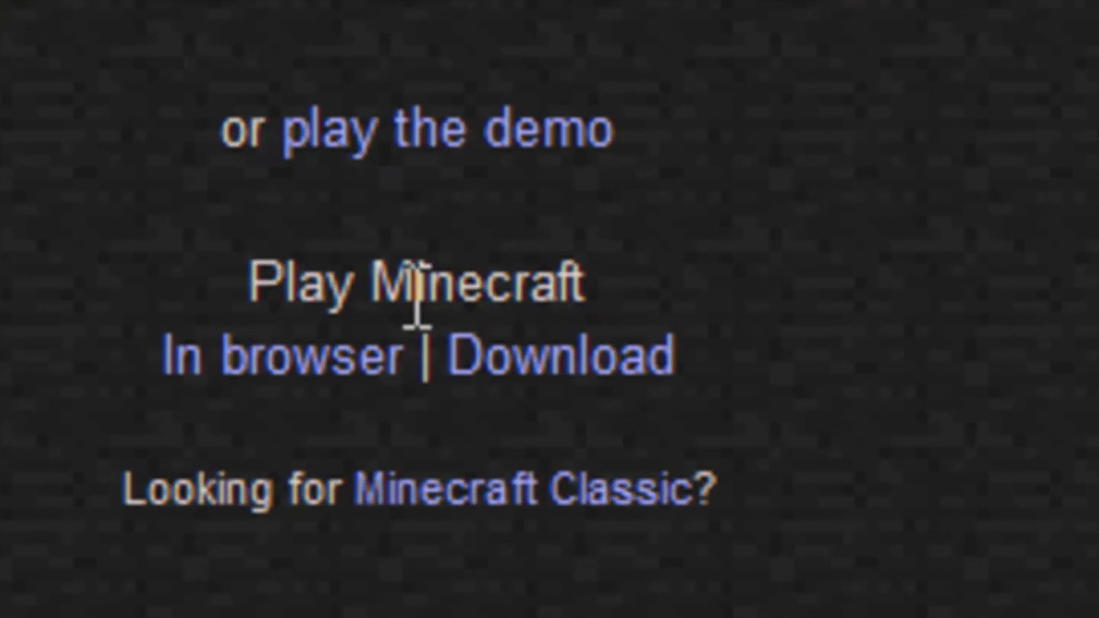
click(561, 355)
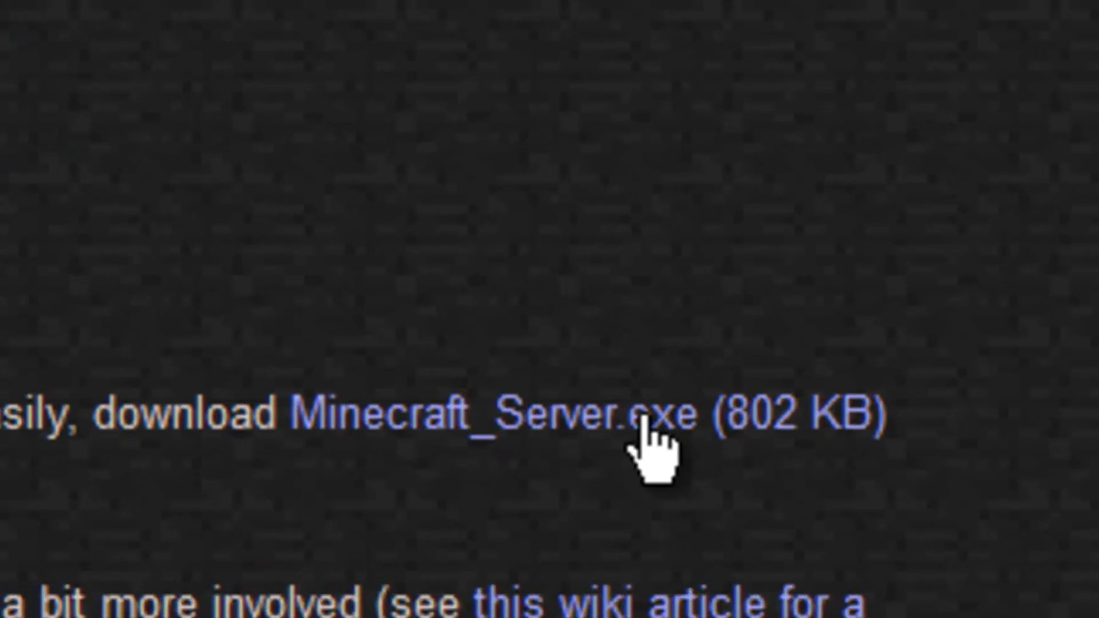
click(643, 420)
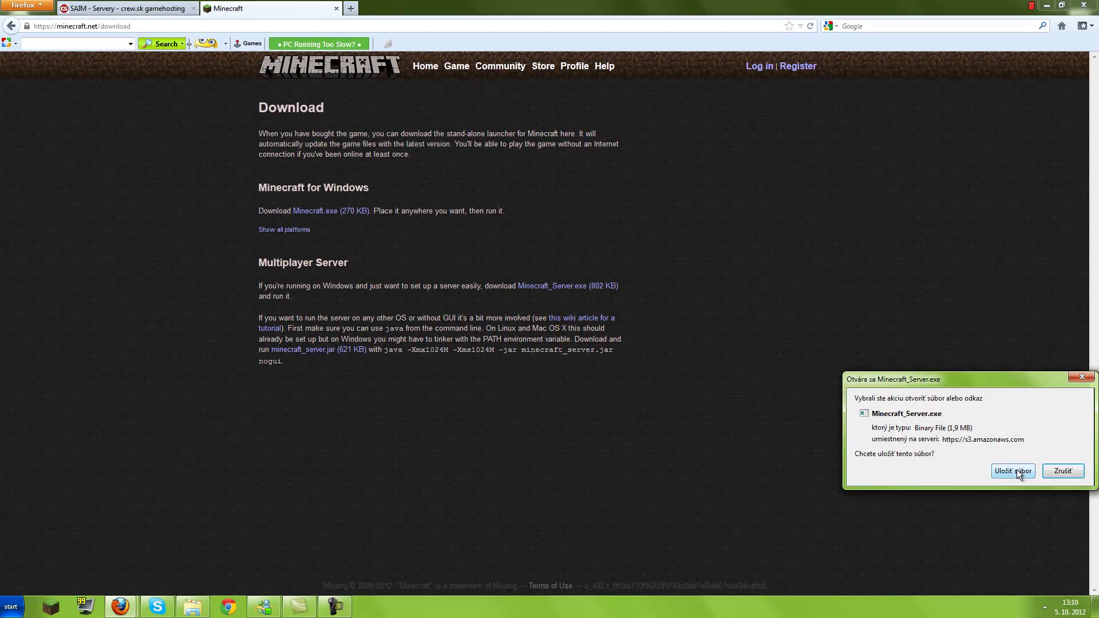
click(1061, 470)
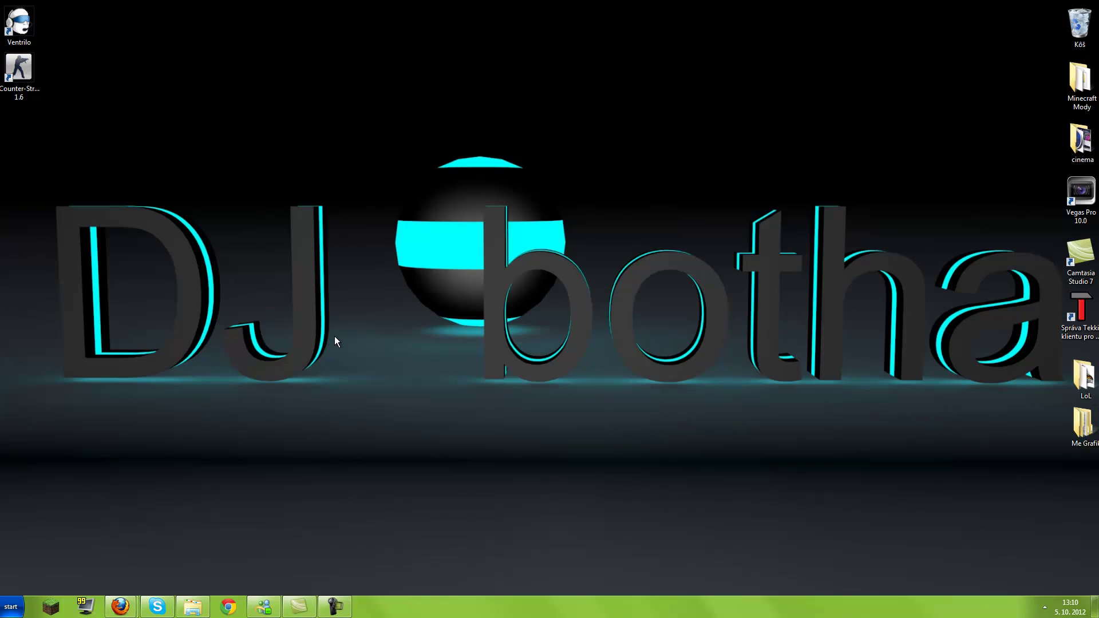
Step: Create a desktop folder named "Youtube Server MC" and open it
right_click(335, 338)
mouse_move(403, 452)
click(517, 443)
text(Youtube Server)
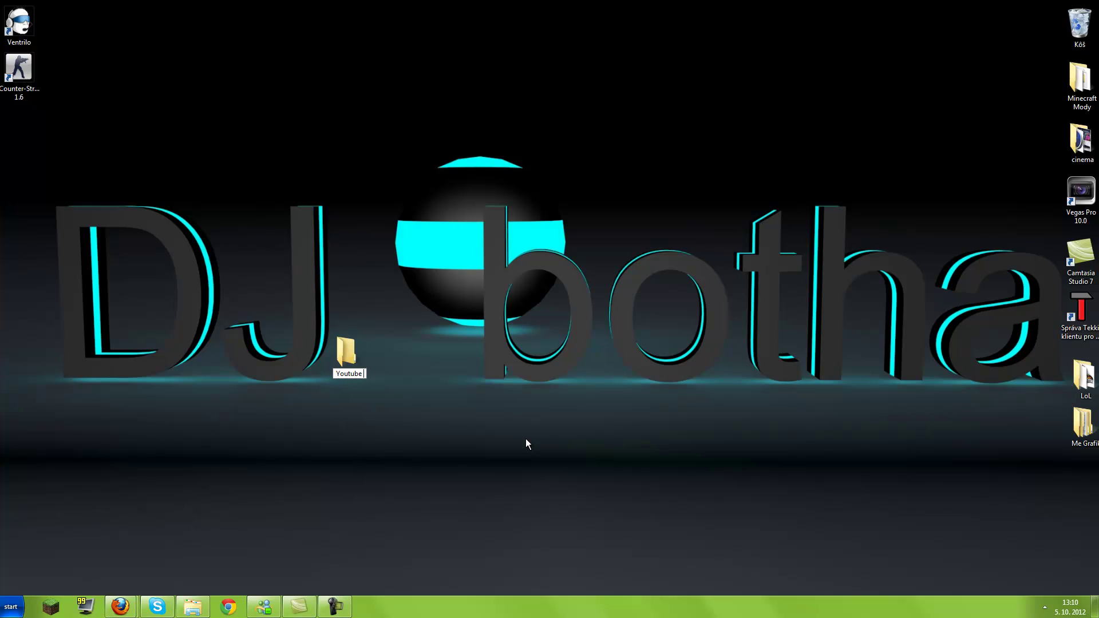
text( MC)
key(Return)
key(Return)
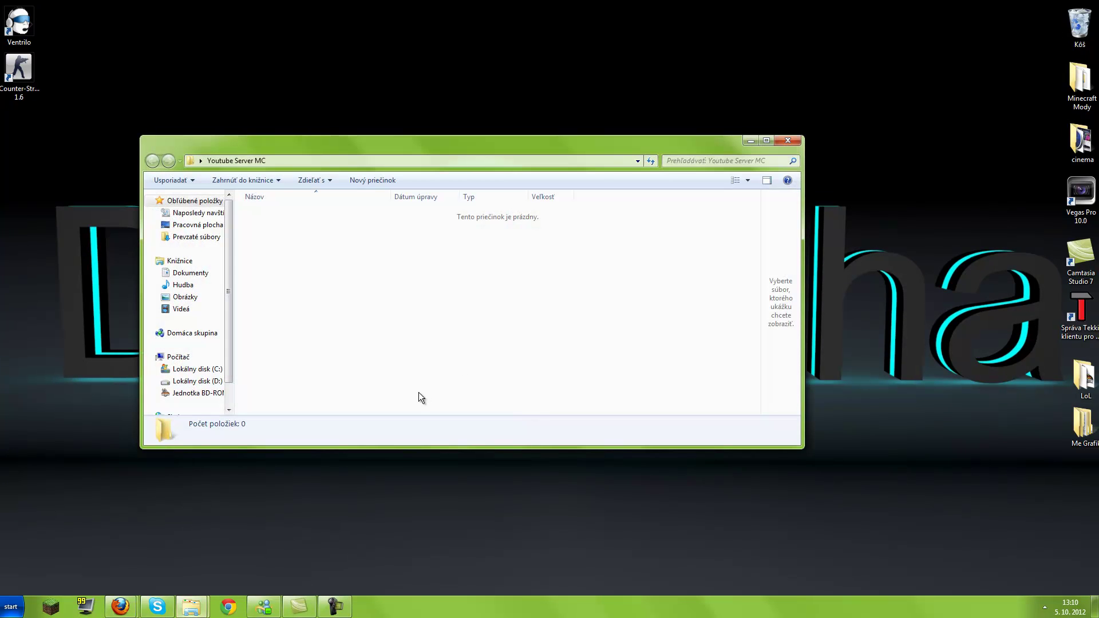
Step: Place the already downloaded Minecraft_Server(1).exe from Firefox's download list into the Youtube Server MC folder
mouse_move(120, 606)
click(198, 561)
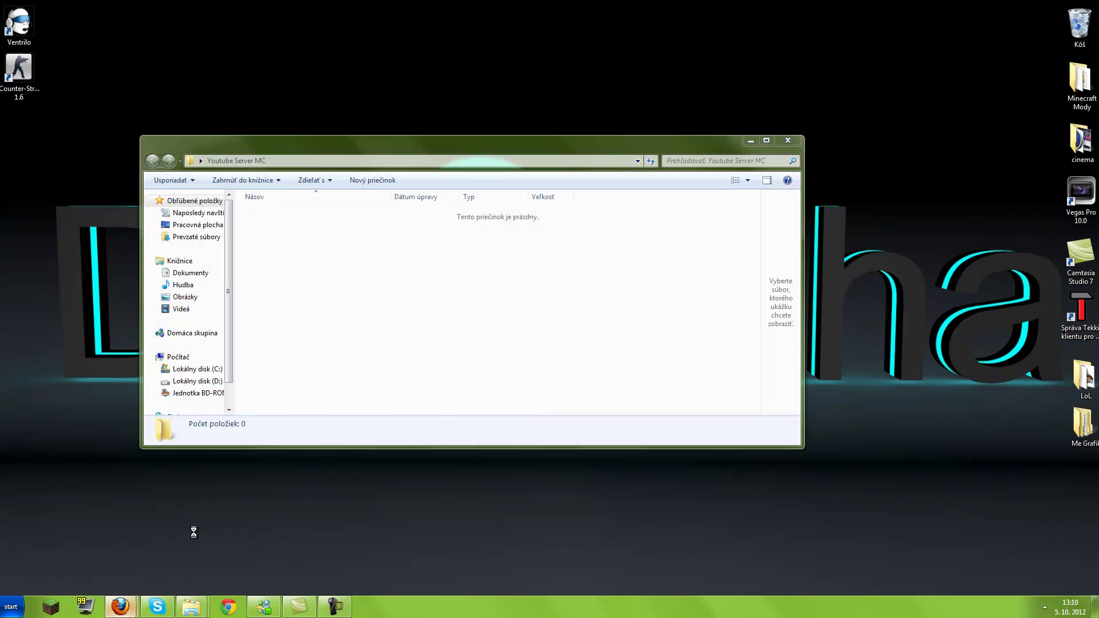
drag(379, 281, 427, 350)
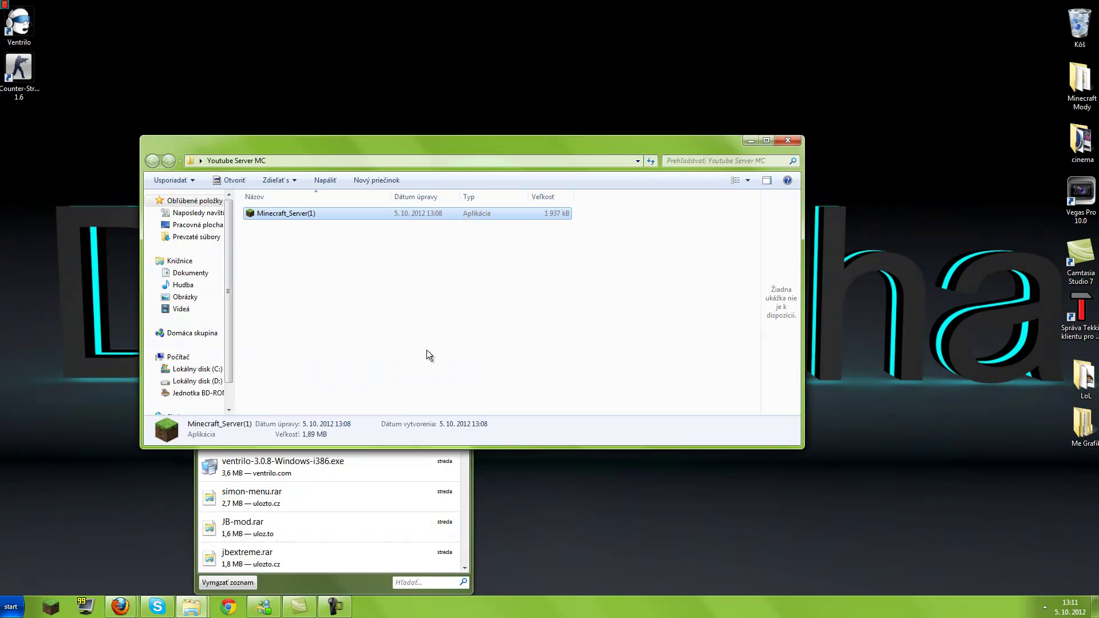
Step: Run Minecraft_Server(1) from the folder to generate the server files, and minimize the downloads window
double_click(380, 213)
click(581, 310)
click(390, 508)
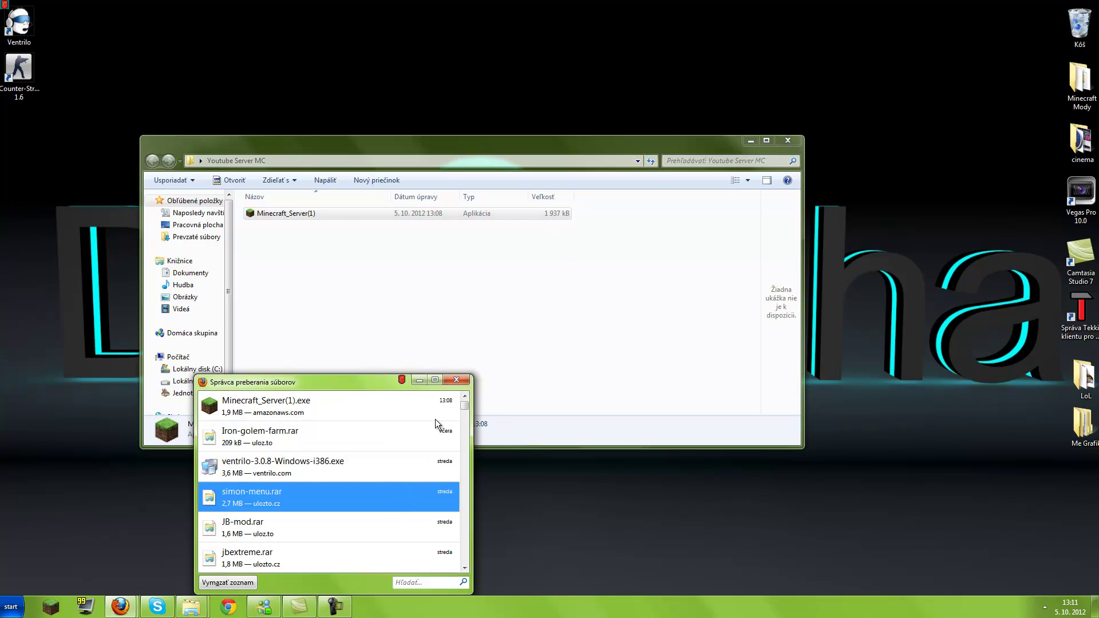
click(420, 380)
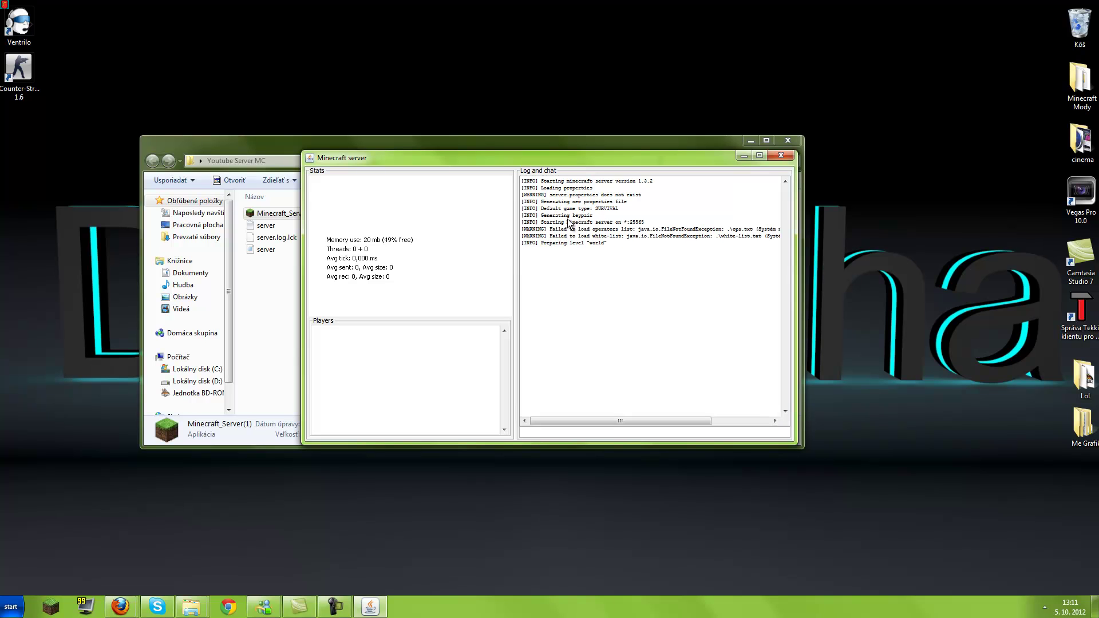
drag(540, 218, 564, 186)
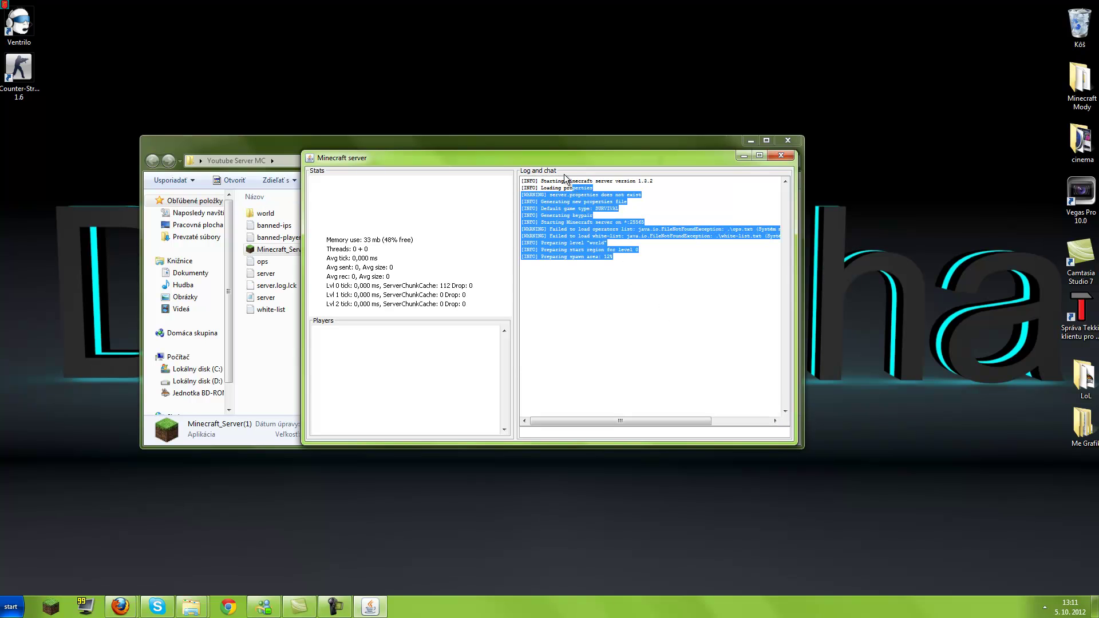
drag(632, 286, 549, 204)
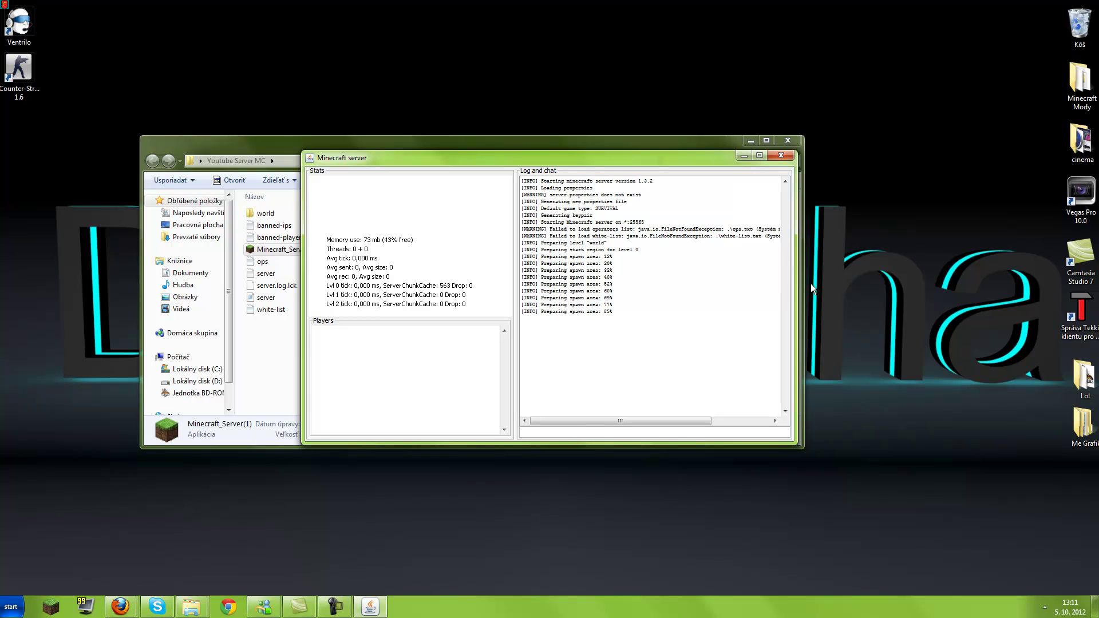
drag(936, 527, 137, 133)
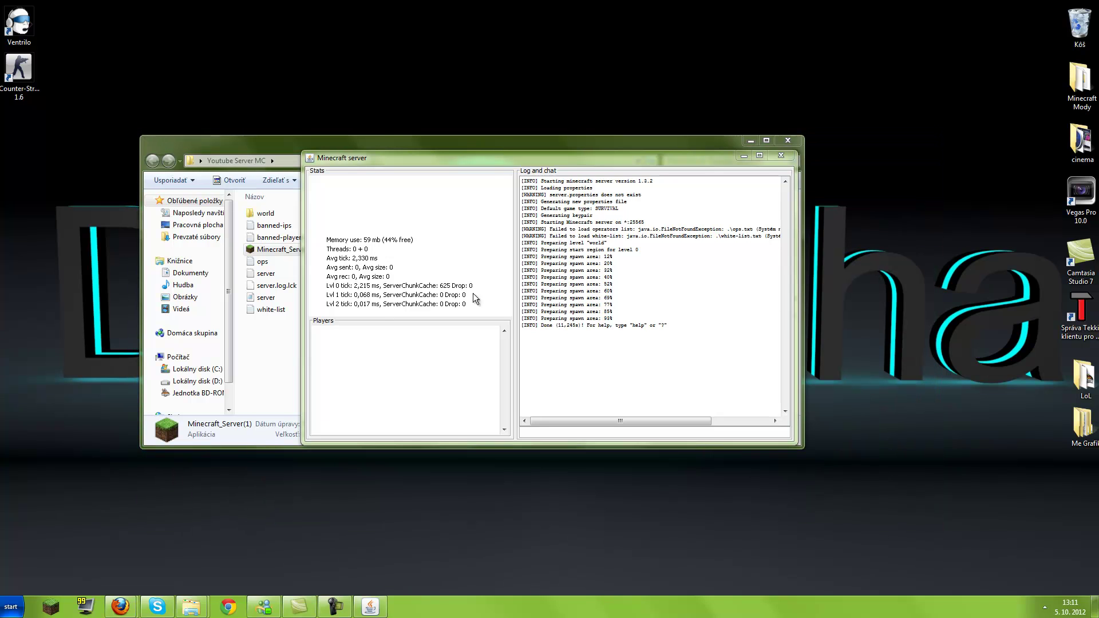
Step: Shut down the running Minecraft server with the "stop" command
click(669, 433)
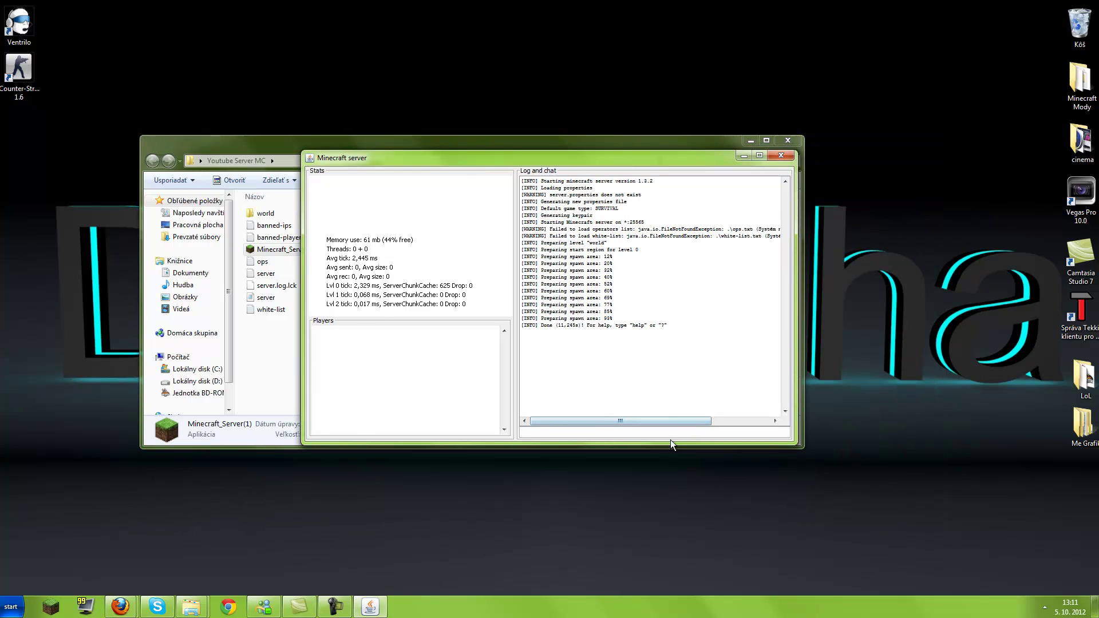
text(stz)
key(BackSpace)
text(op)
key(Return)
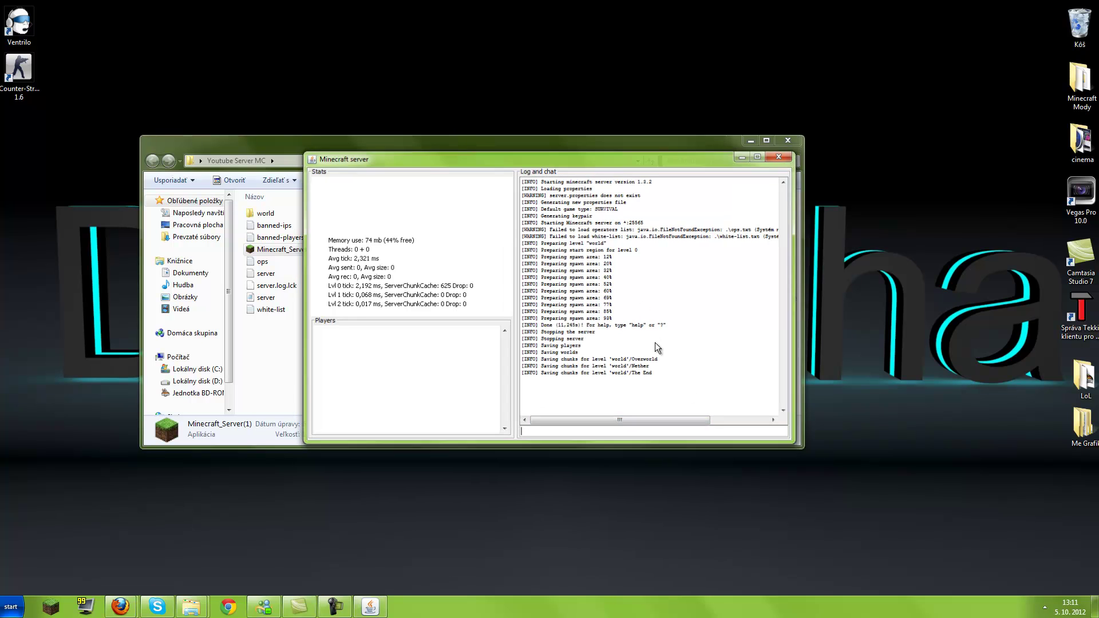
Step: Examine the generated server files, including the world folder, the banned-ips and banned-players lists and the server text file
drag(298, 350, 324, 195)
click(331, 215)
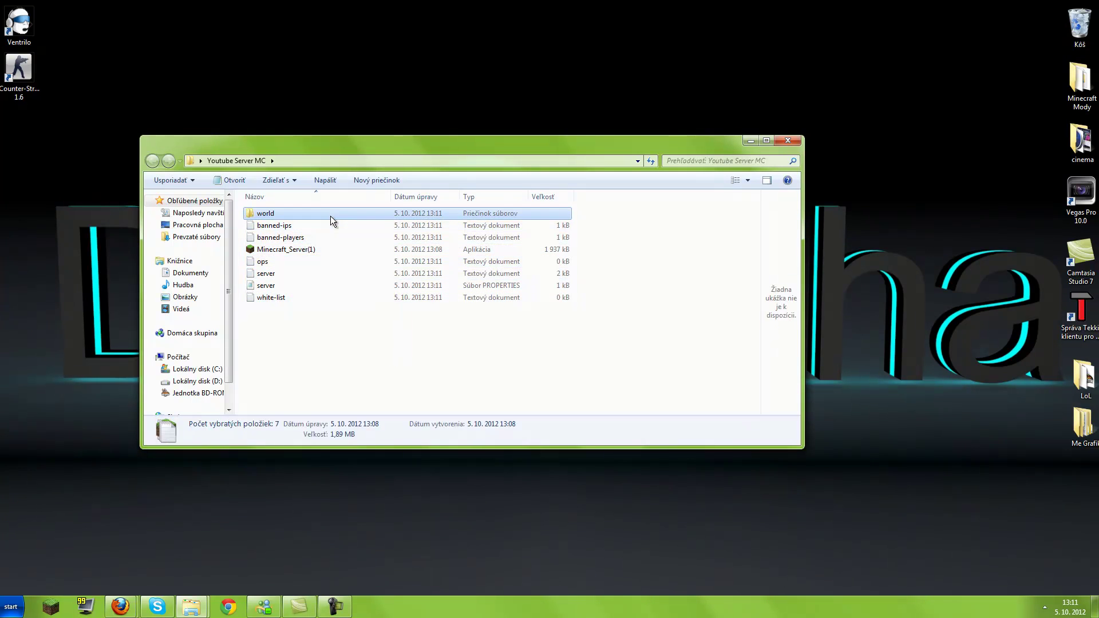
double_click(331, 215)
key(BackSpace)
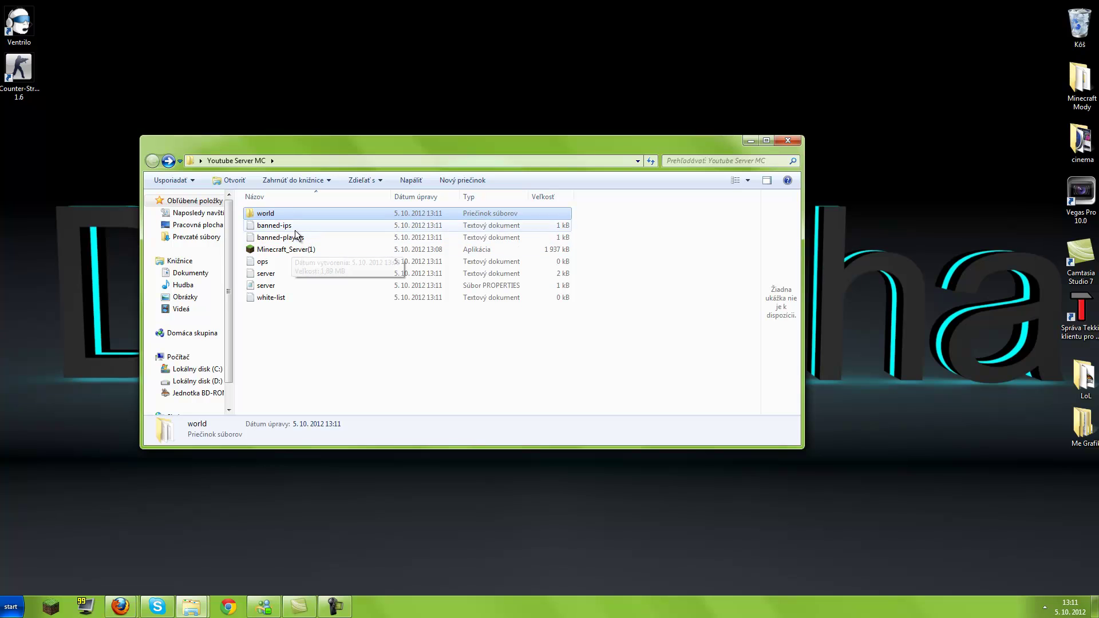
click(295, 229)
click(293, 236)
click(293, 226)
click(295, 238)
drag(706, 245, 347, 412)
click(421, 273)
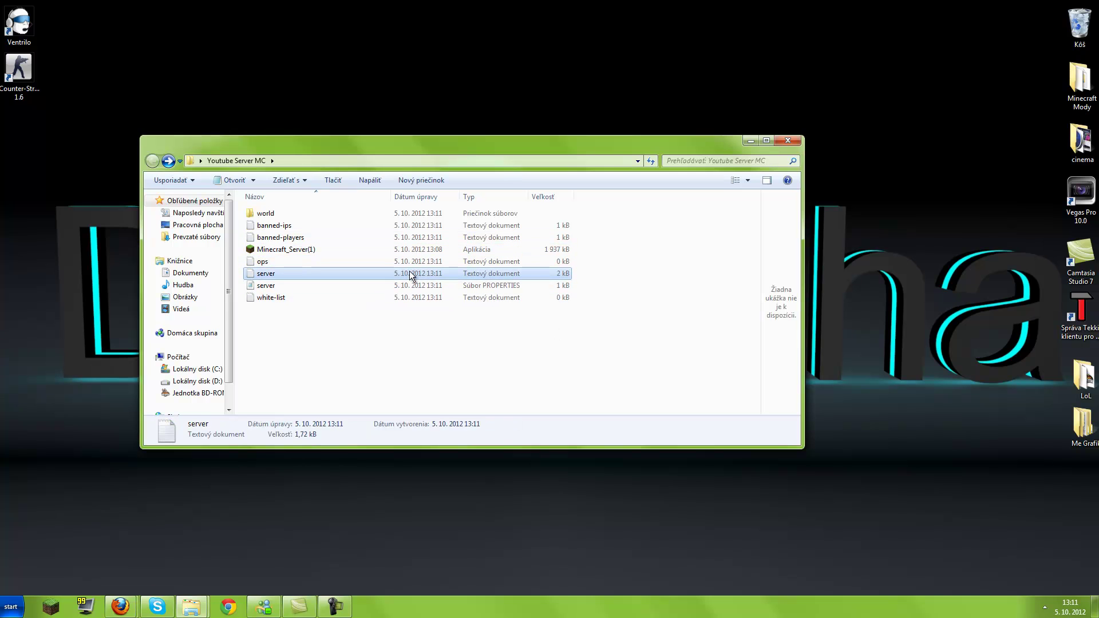
Step: Open the server PROPERTIES file in Notepad++ for editing
right_click(447, 287)
drag(440, 300, 371, 282)
click(370, 282)
right_click(369, 286)
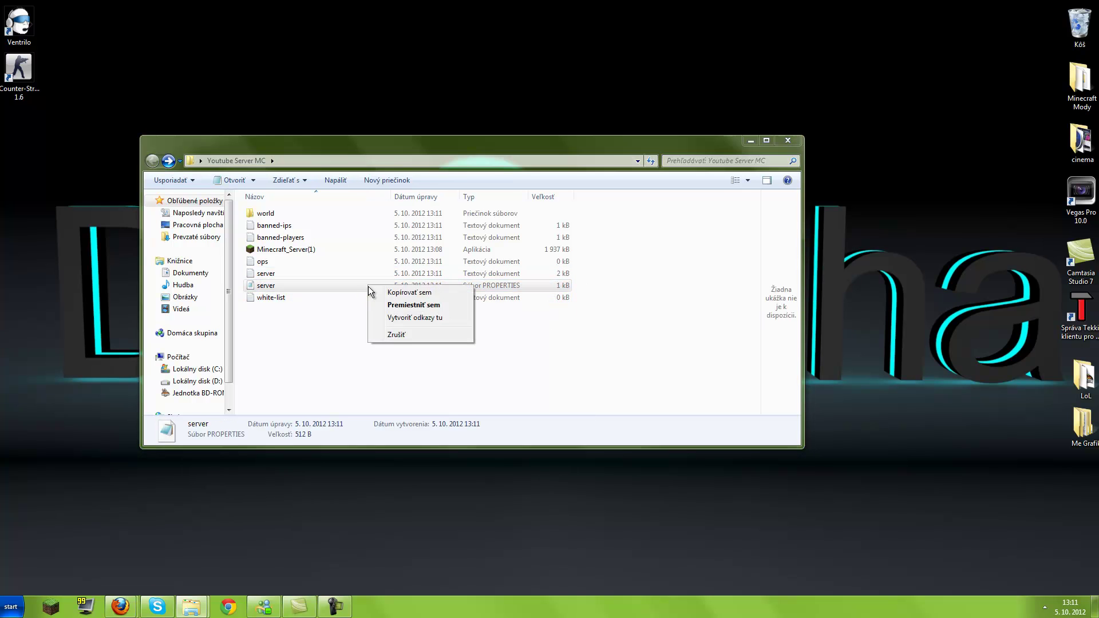
click(320, 288)
right_click(319, 287)
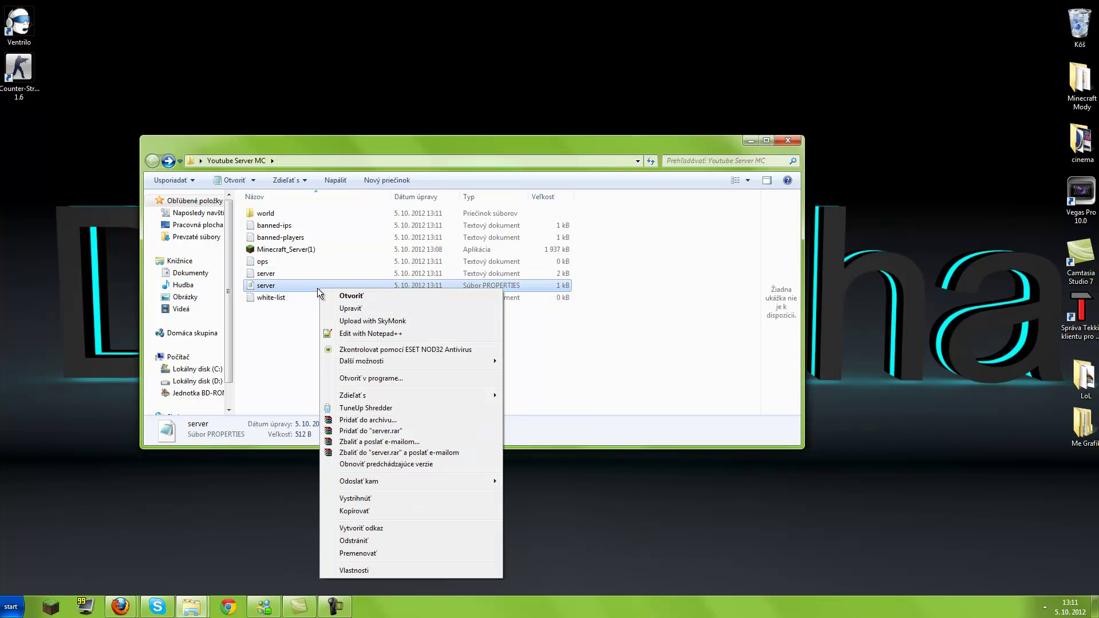
click(366, 334)
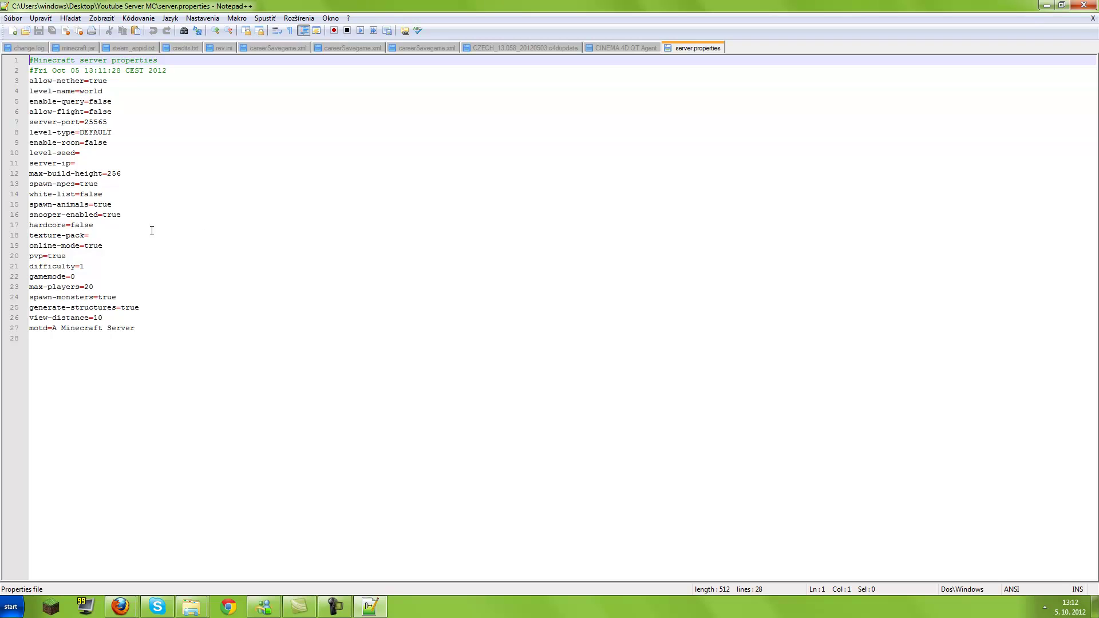
Step: Review the server properties from allow-nether and level-name through server-port, level-type and level-seed to server-ip
click(127, 92)
drag(39, 80, 61, 91)
click(134, 96)
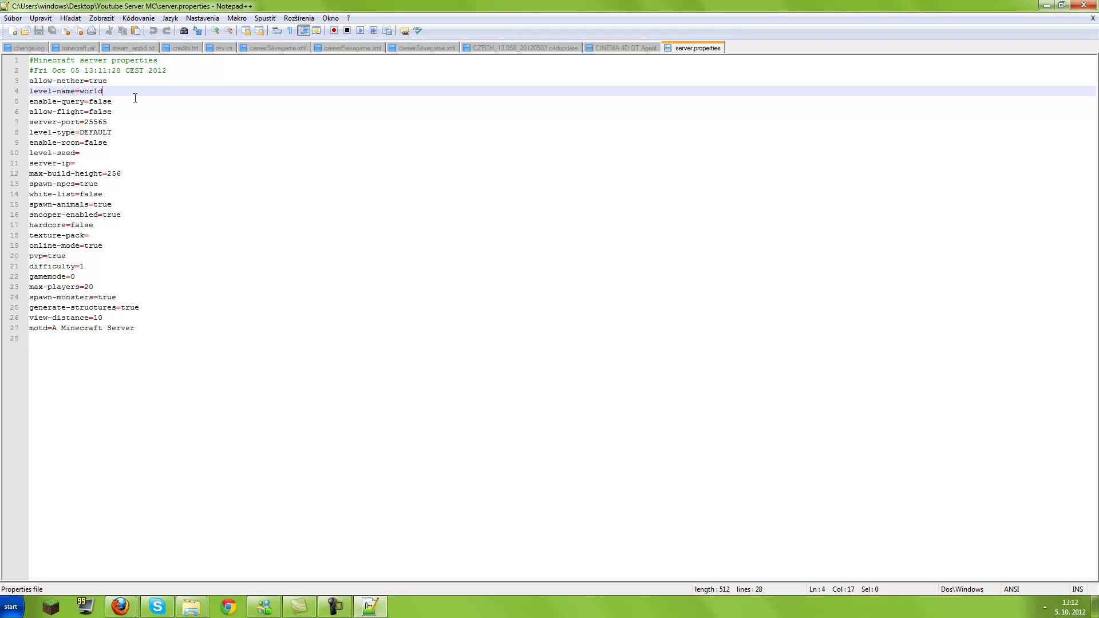
drag(135, 101, 108, 121)
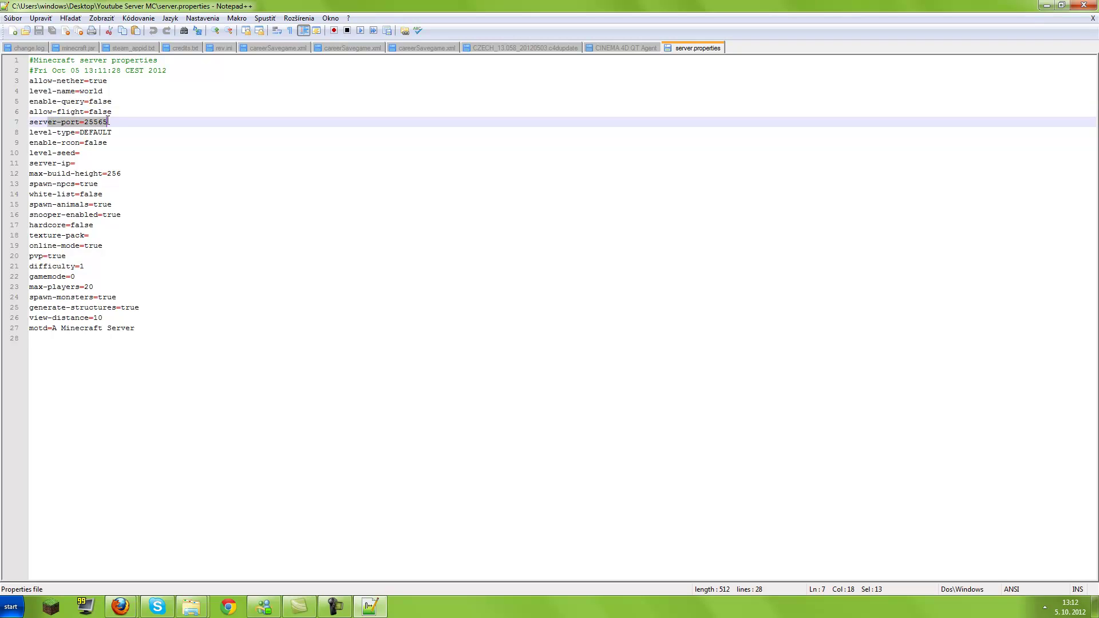
double_click(178, 121)
click(175, 131)
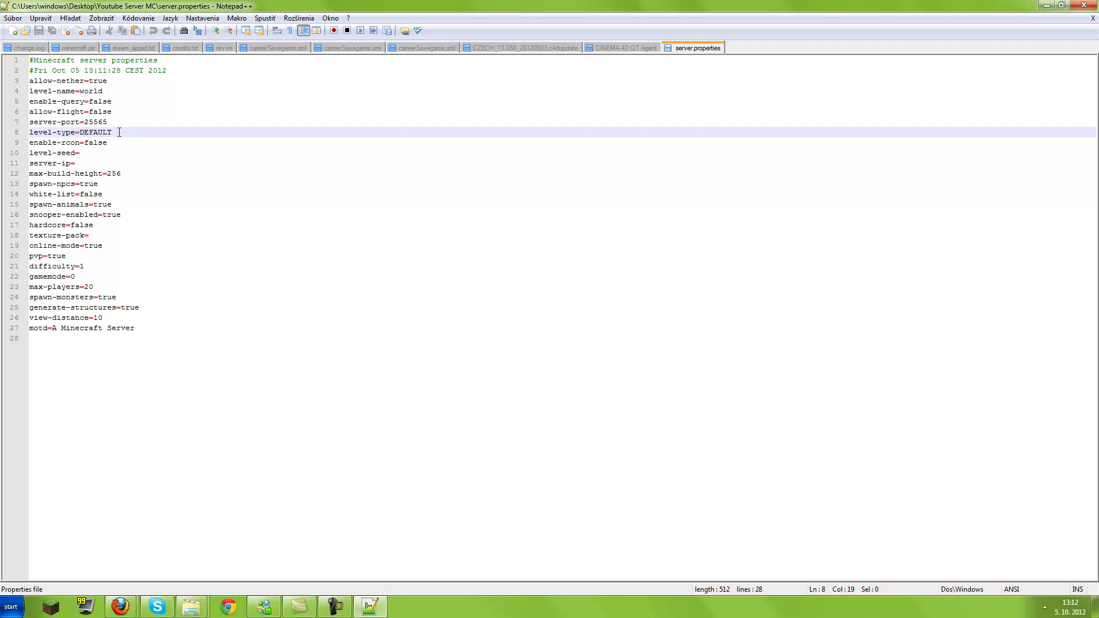
click(98, 142)
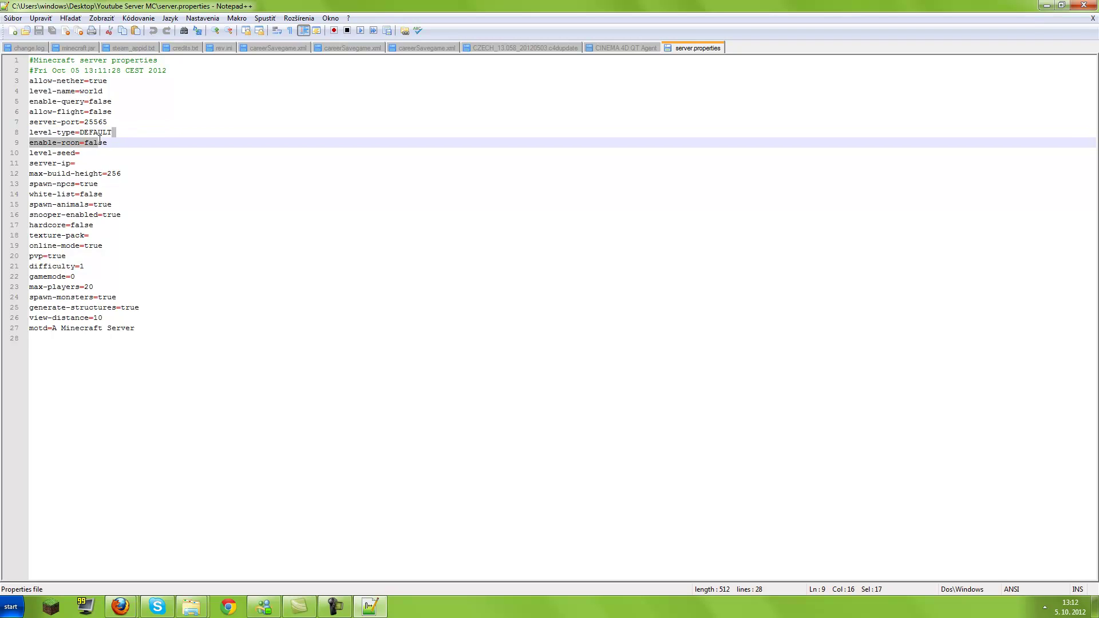
click(98, 154)
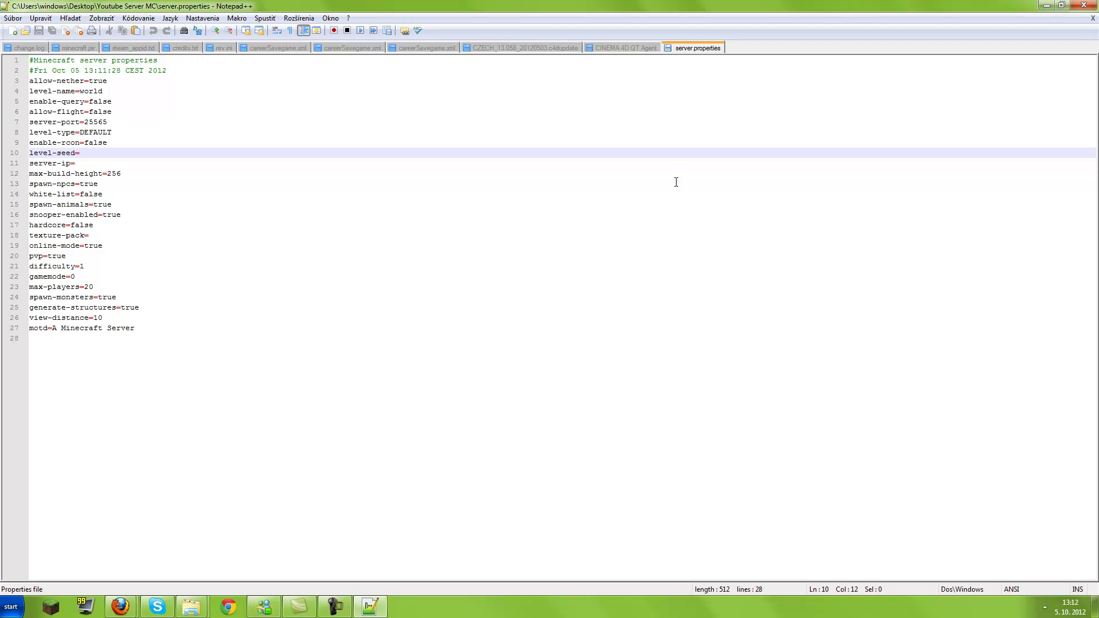
drag(30, 164, 85, 162)
click(88, 162)
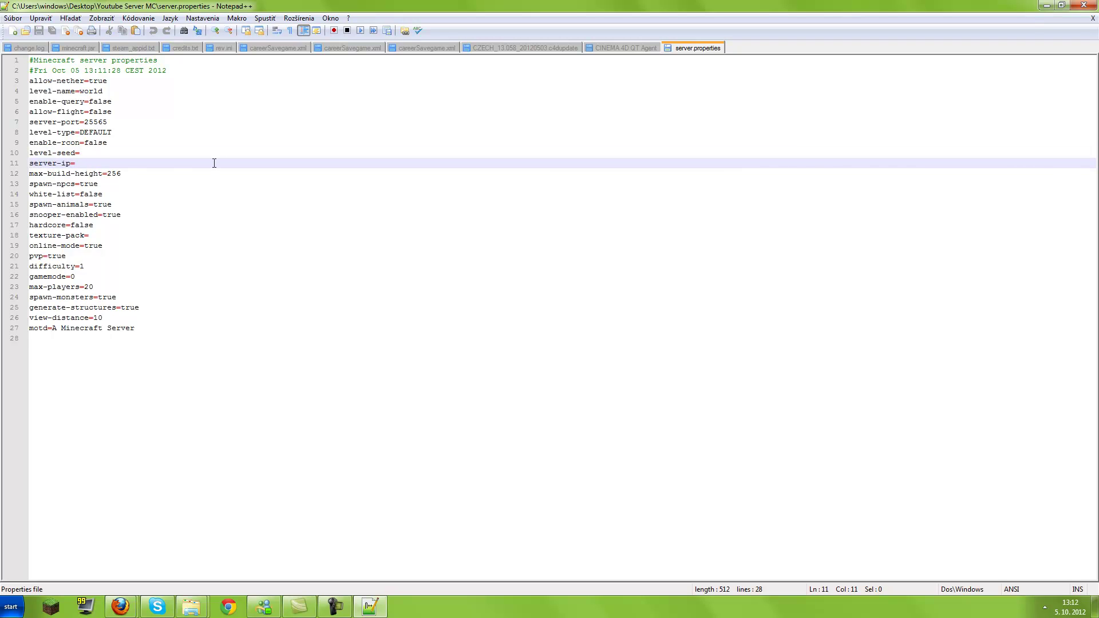
Step: Review the max-build-height, spawn-npcs, white-list, spawn-animals and snooper-enabled settings
click(112, 184)
drag(112, 184, 43, 173)
click(151, 173)
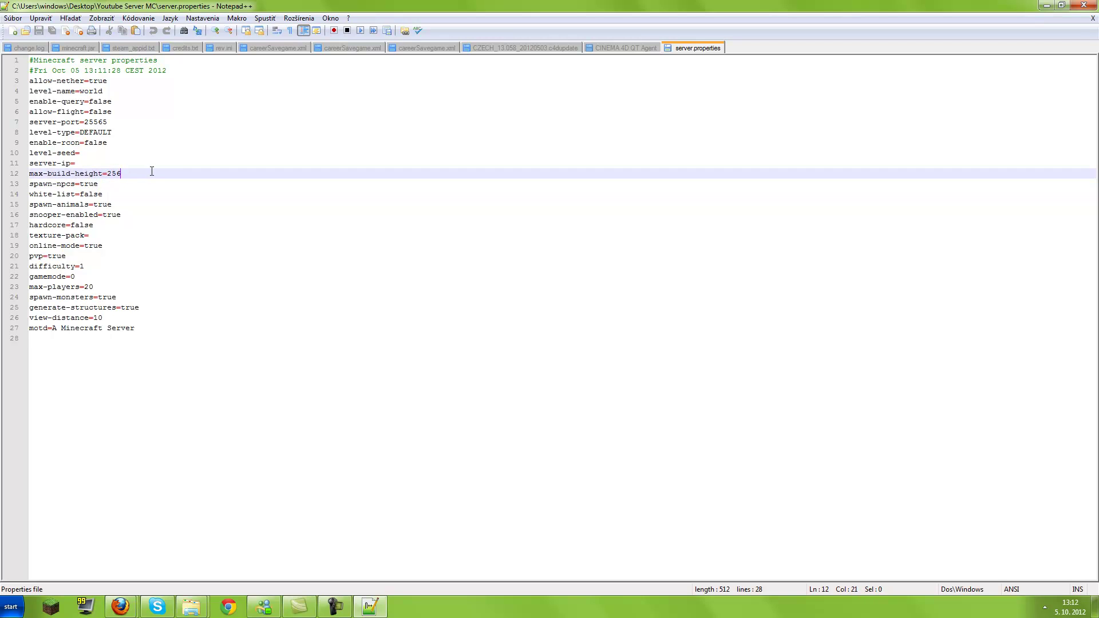
click(134, 184)
drag(135, 183, 80, 194)
double_click(134, 189)
click(132, 195)
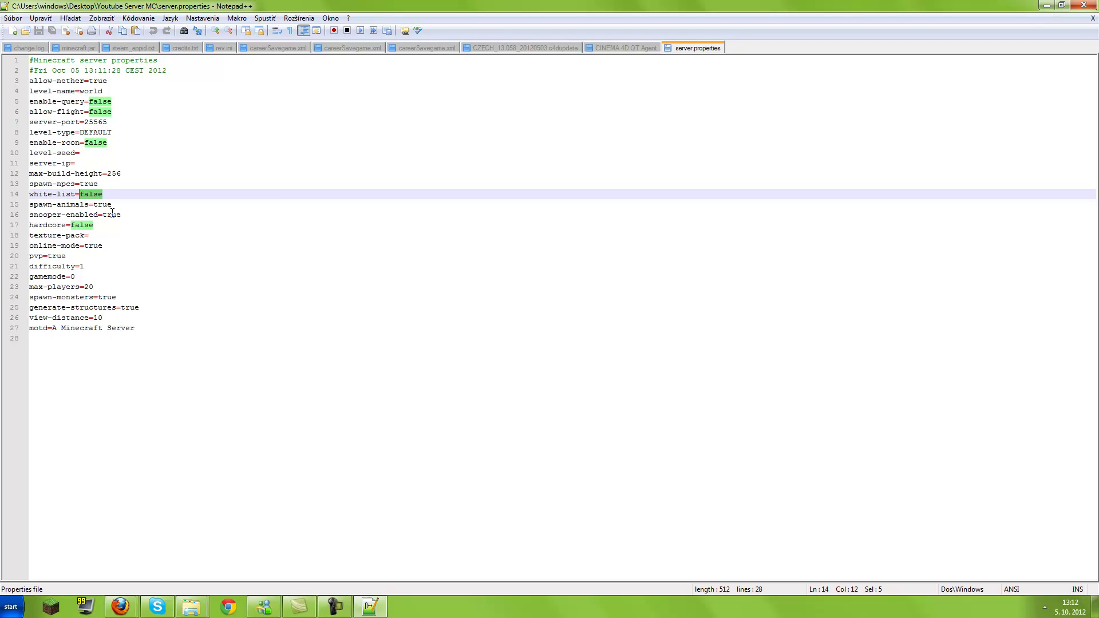
drag(115, 204, 94, 204)
click(161, 213)
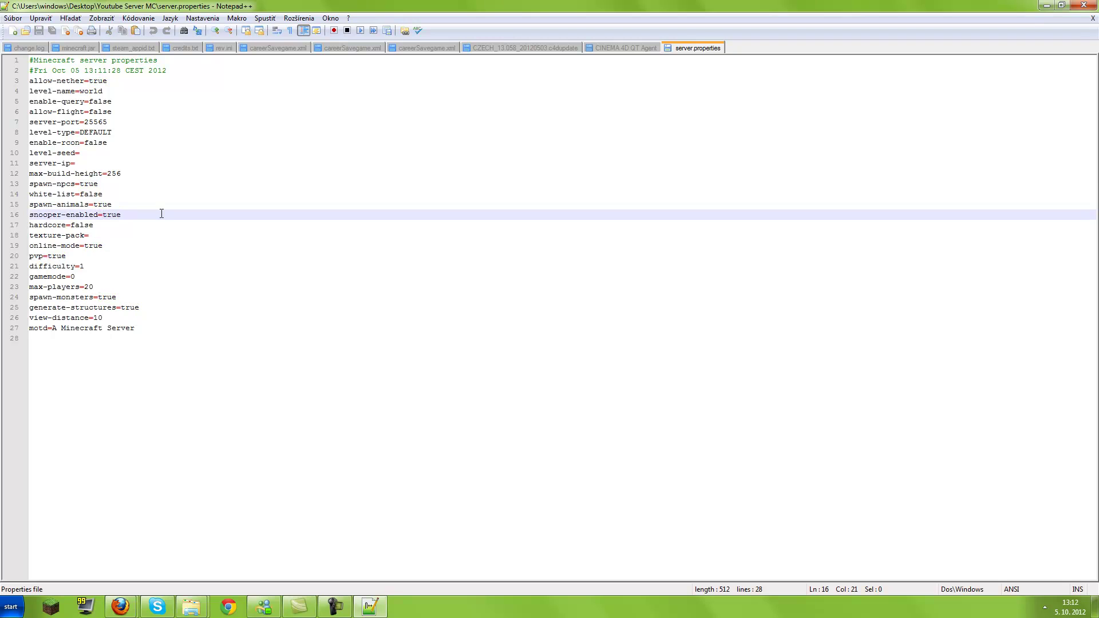
Step: Undo the accidental text move within the spawn-animals line
click(158, 200)
drag(75, 204, 103, 205)
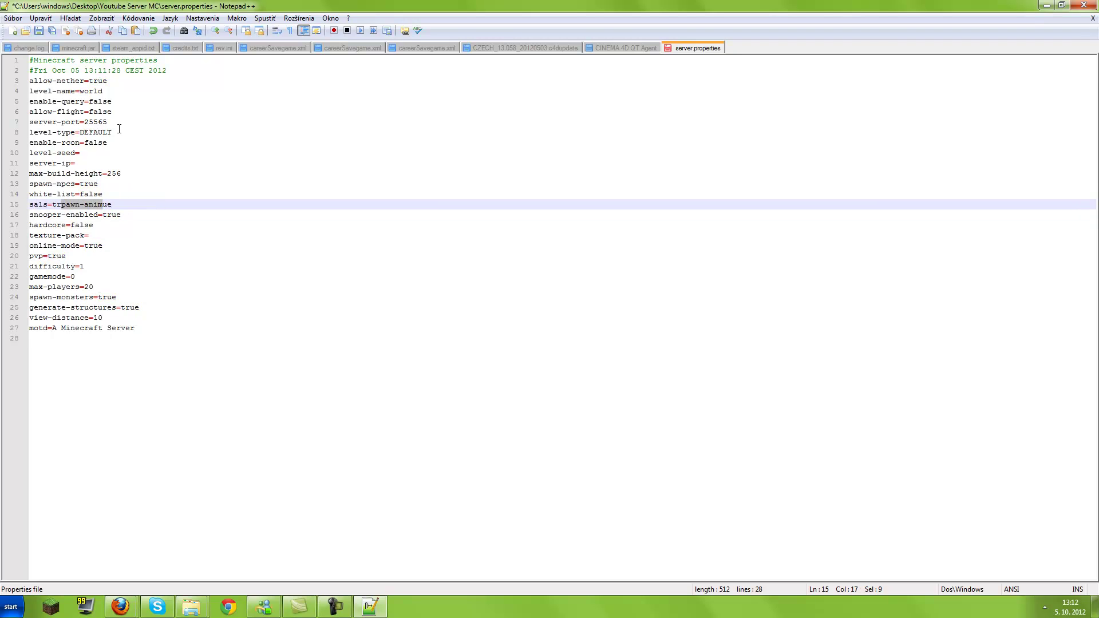
click(152, 32)
Step: Review the snooper-enabled, hardcore, texture-pack and online-mode settings
click(179, 217)
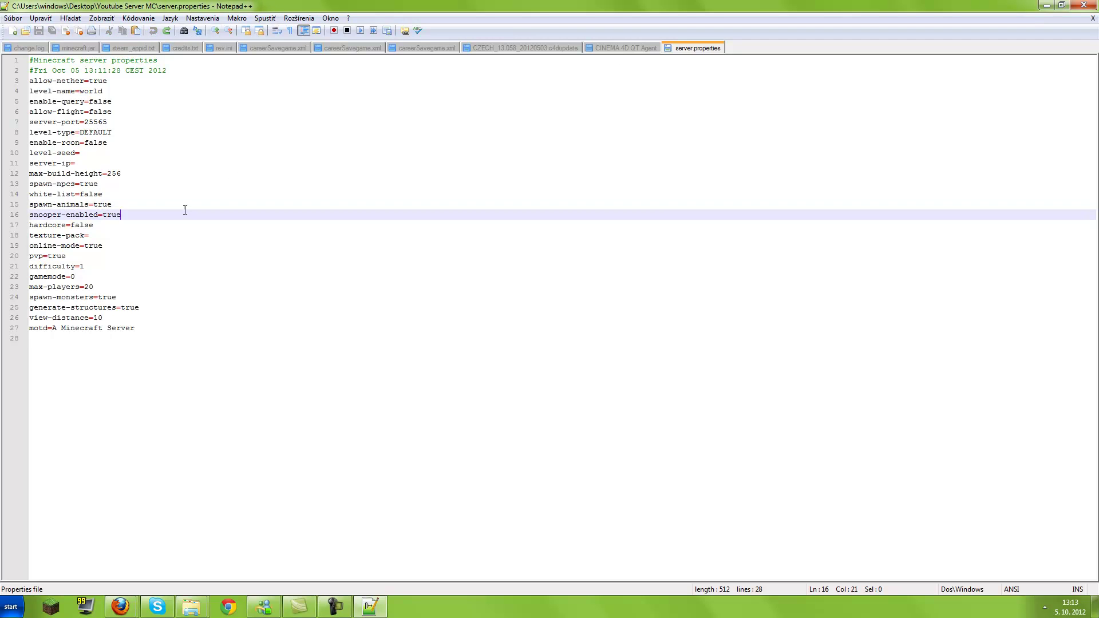
click(180, 228)
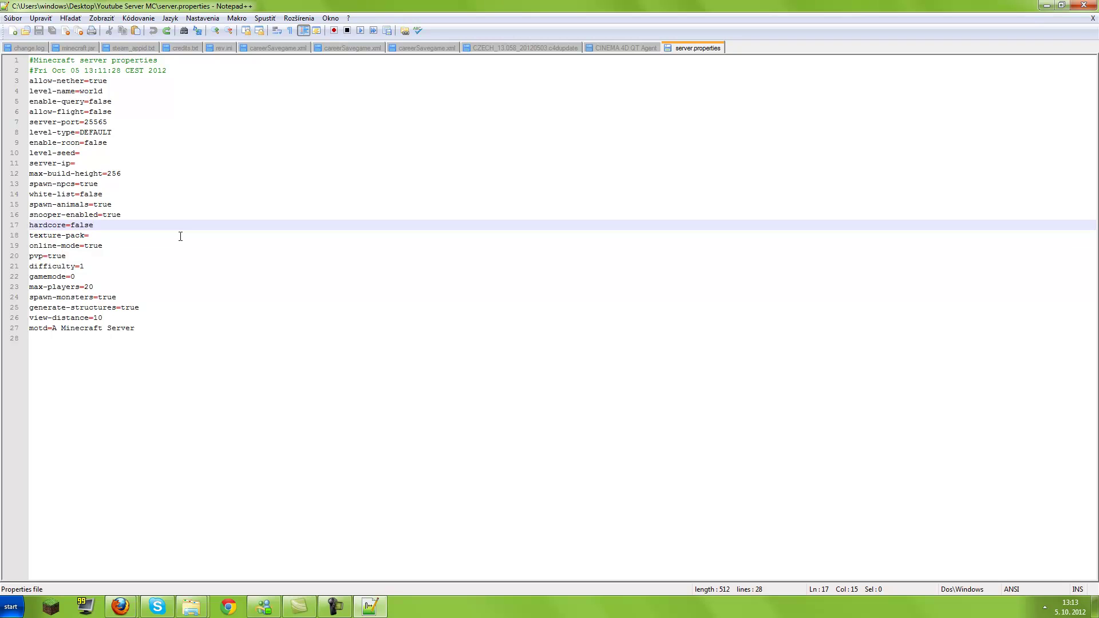
click(180, 237)
click(181, 242)
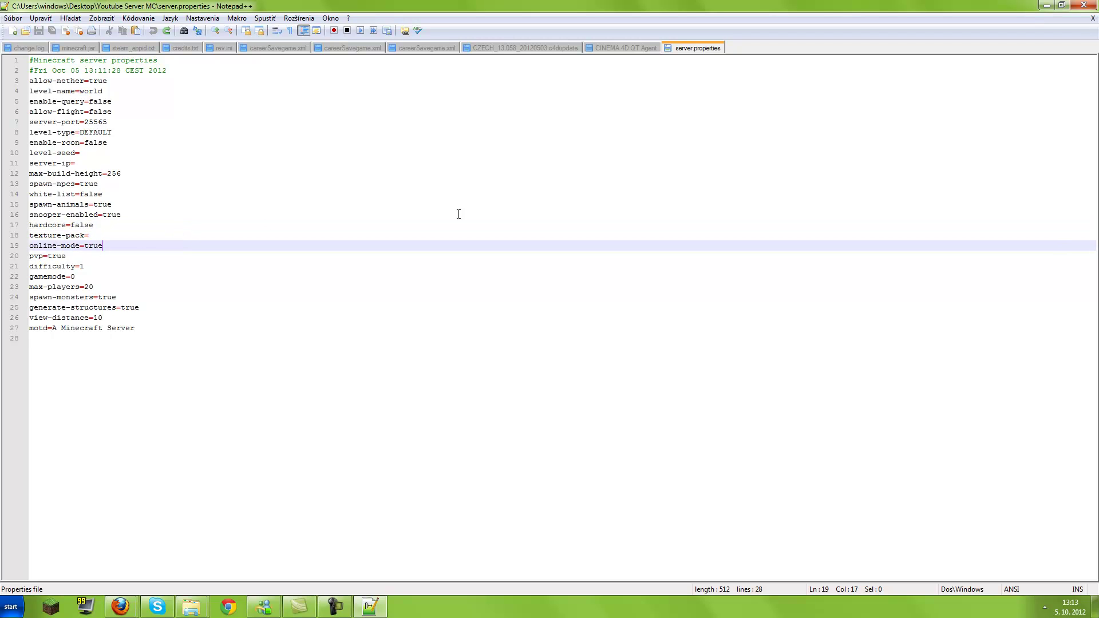
Step: Set online-mode to false in the server.properties file
key(BackSpace)
key(BackSpace)
key(BackSpace)
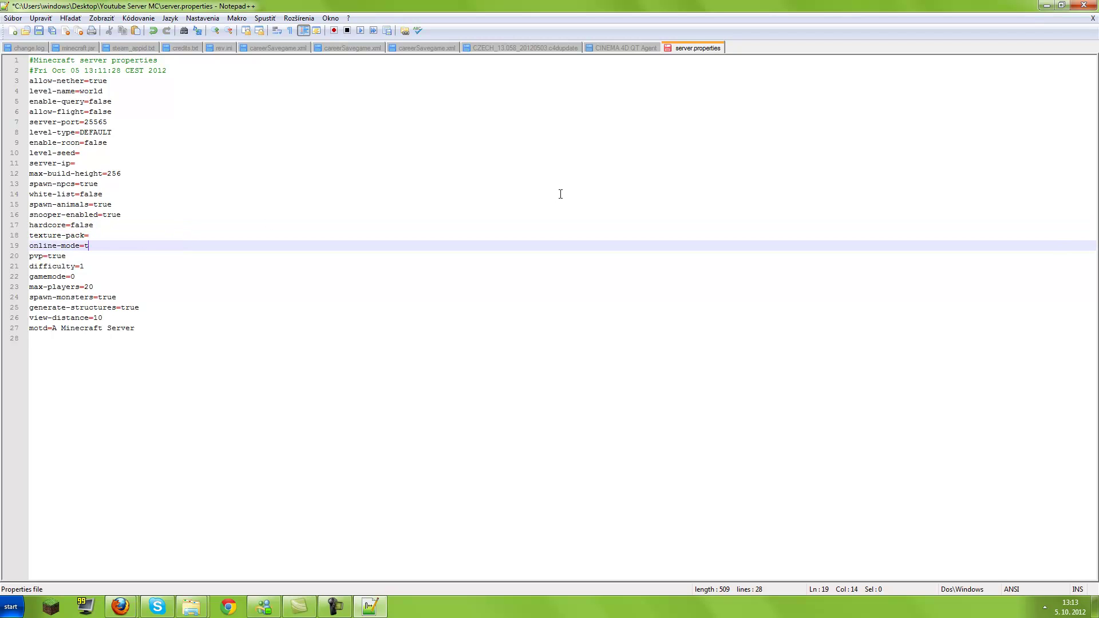
text(false)
double_click(97, 246)
triple_click(126, 246)
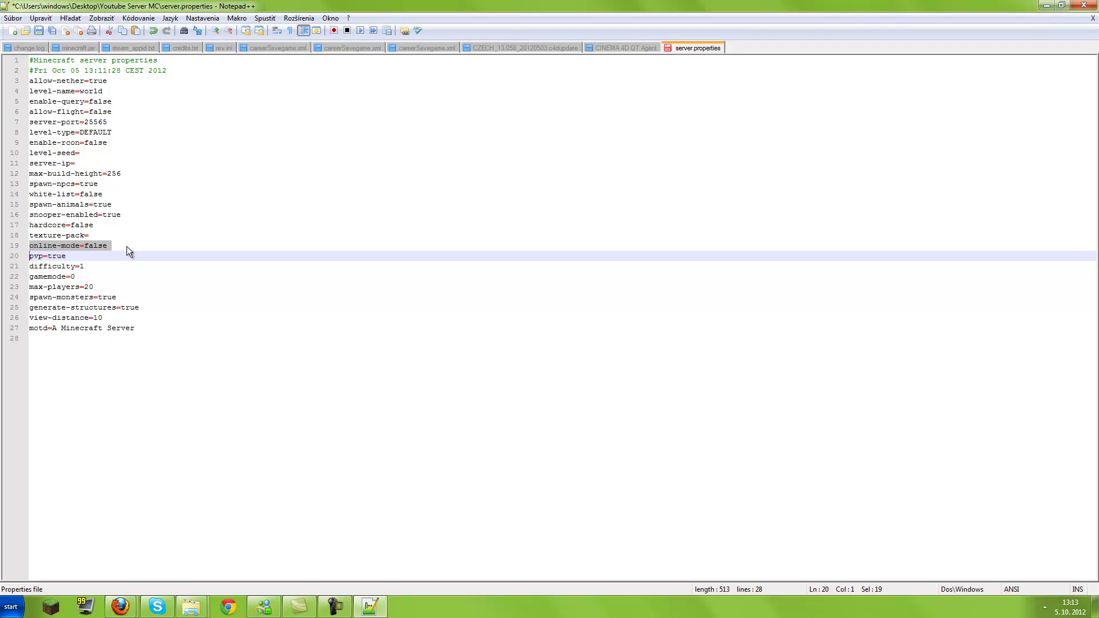
click(117, 243)
double_click(117, 244)
click(118, 243)
Step: Review the pvp, max-players, gamemode and texture-pack settings
click(67, 255)
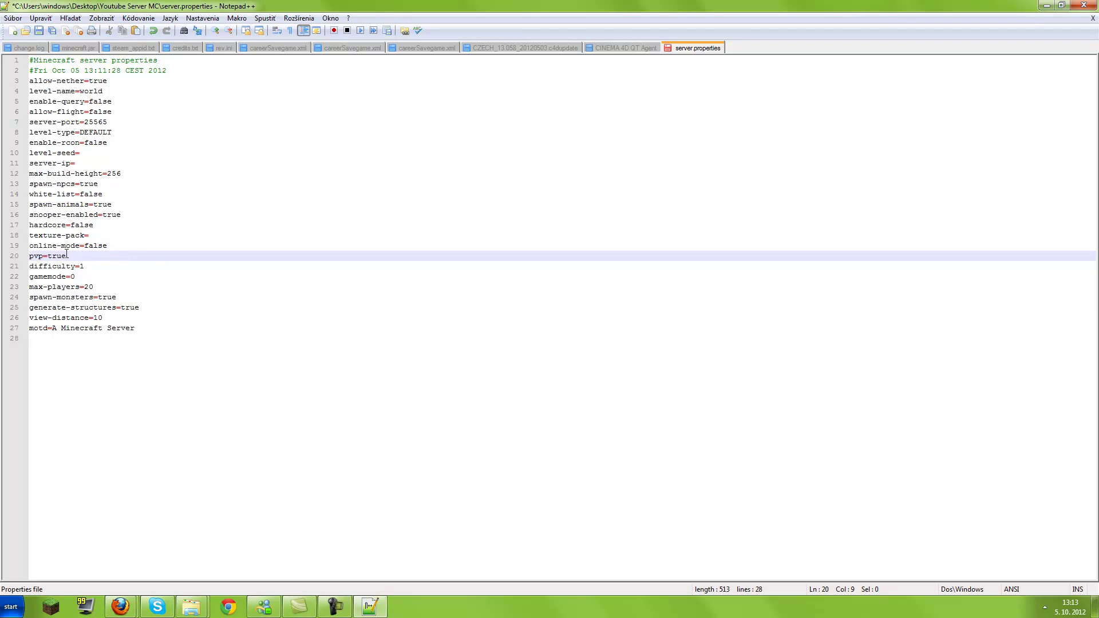
drag(92, 285, 84, 285)
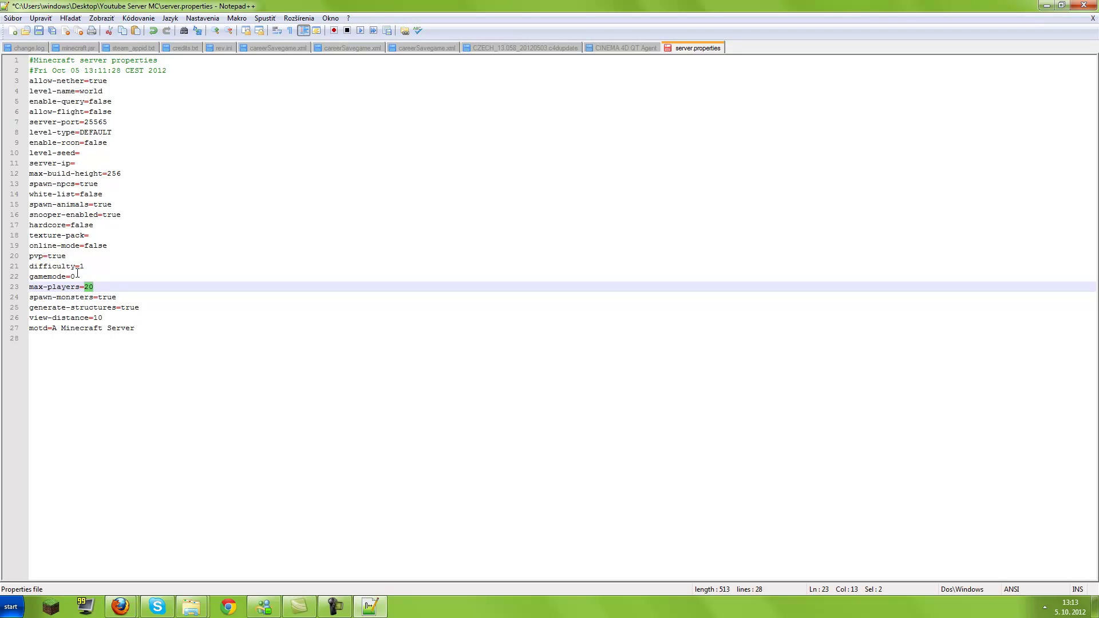
drag(78, 273, 72, 275)
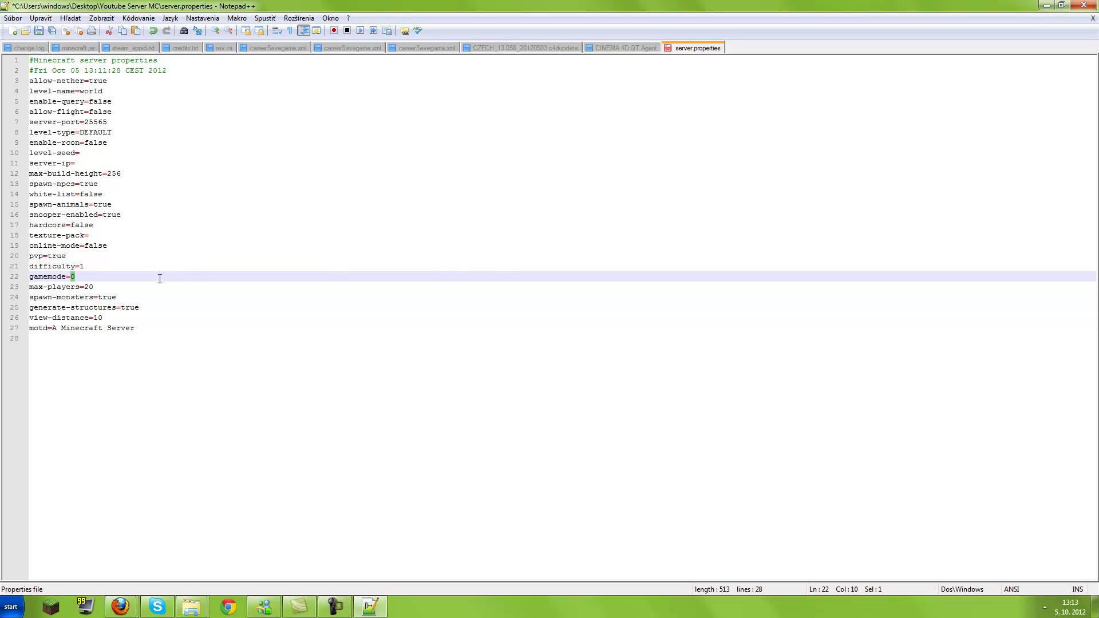
click(105, 234)
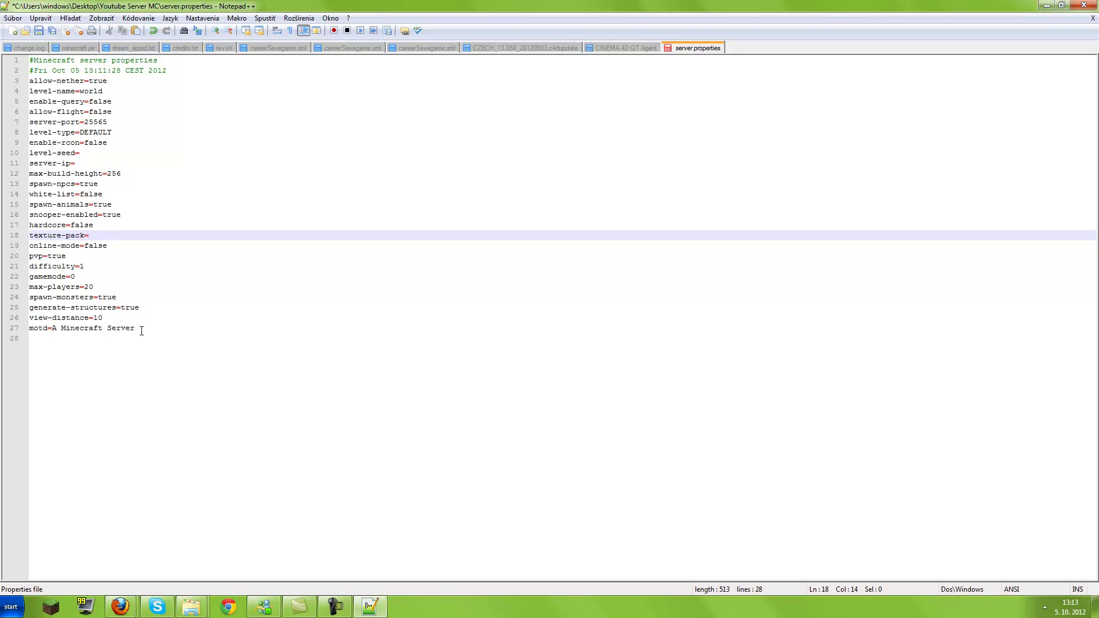
Step: Replace the motd text with "sfsadgsadgsdagasd"
drag(154, 332, 56, 328)
text(sfsadgsadgsdagasd)
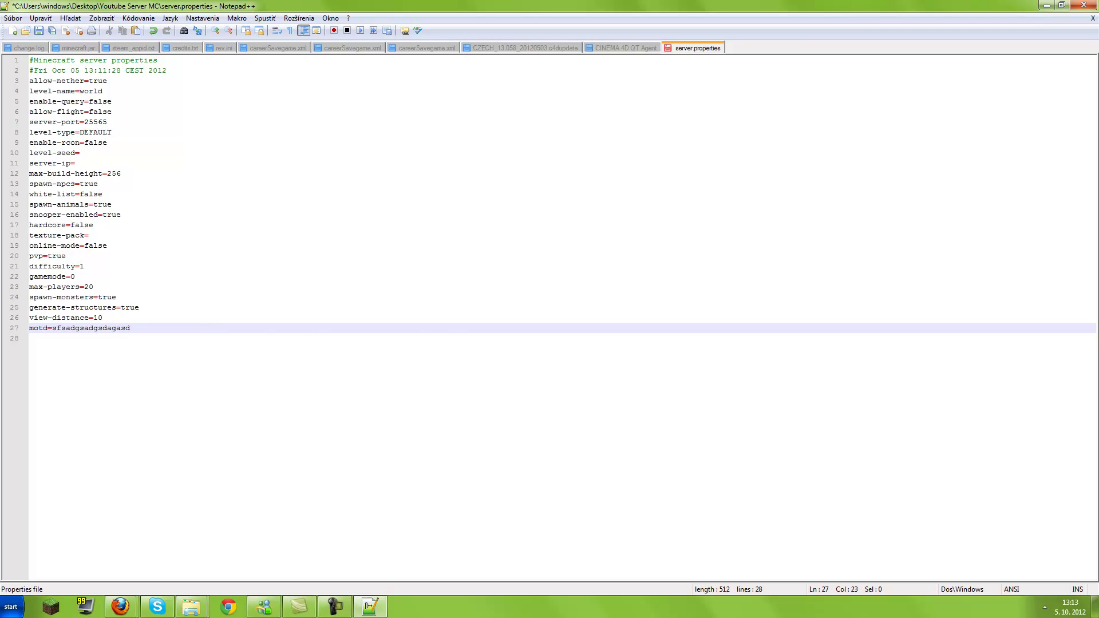
Step: Close server.properties without saving, along with the CINEMA 4D QT Agent and CZECH_13.058_20120503.c4dupdate files, and return to the server folder
click(1093, 19)
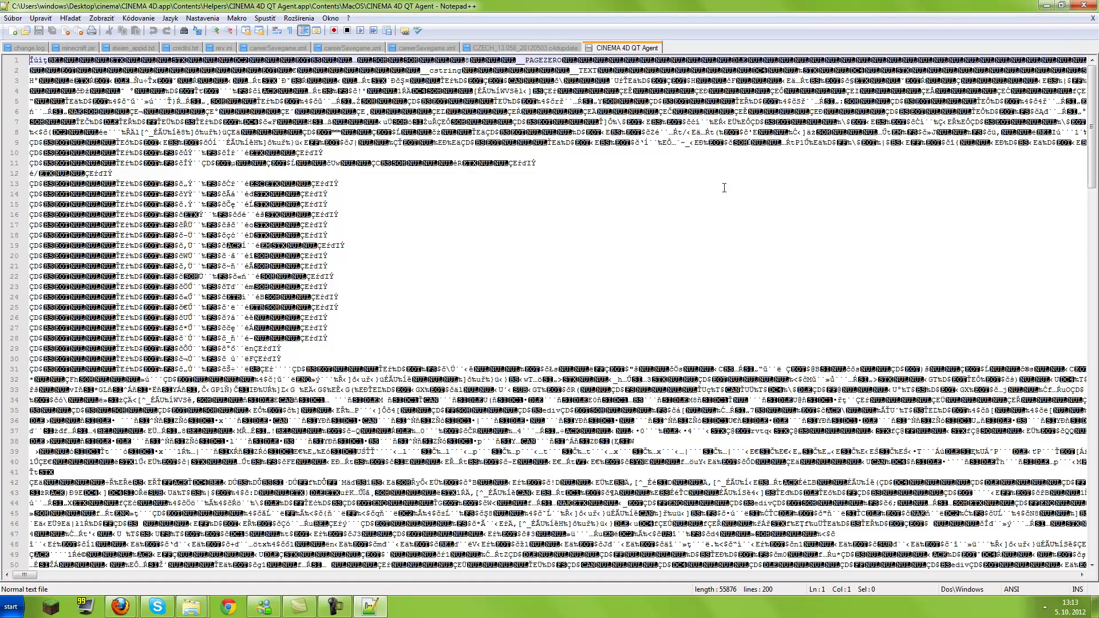
click(1093, 17)
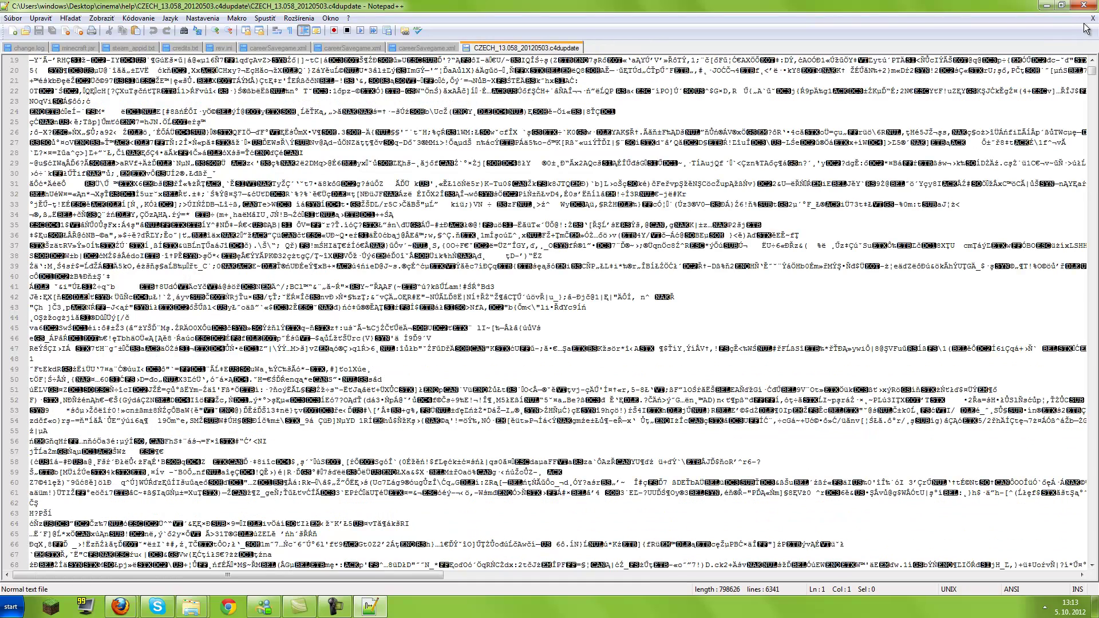
click(1092, 18)
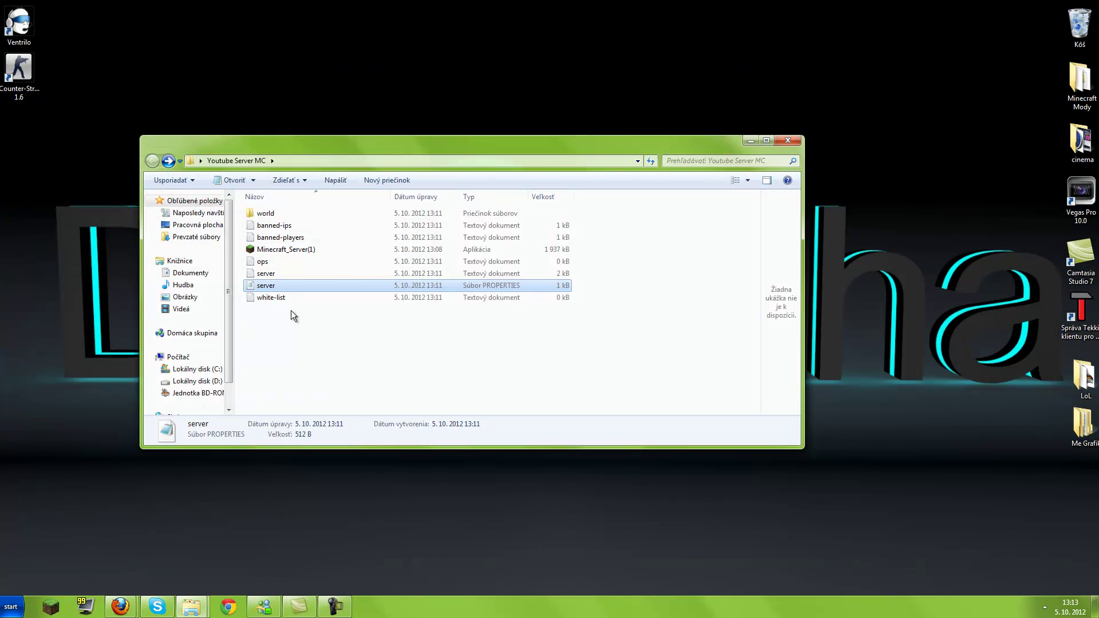
Step: Try to launch Minecraft_Server(1), then cancel at the security warning
double_click(334, 249)
click(598, 311)
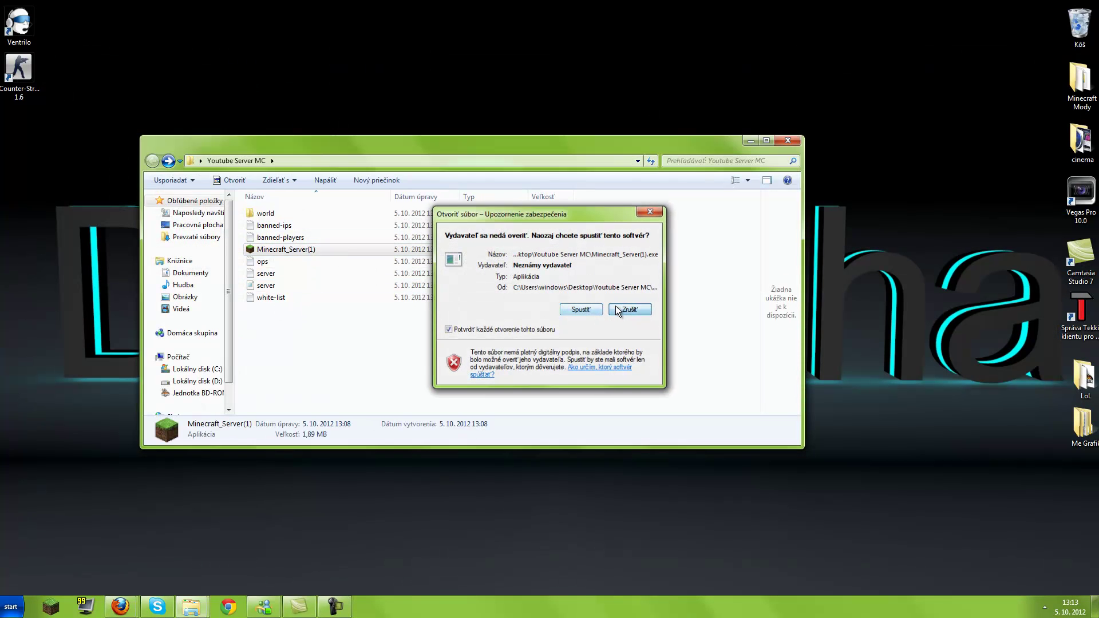
click(295, 224)
click(294, 217)
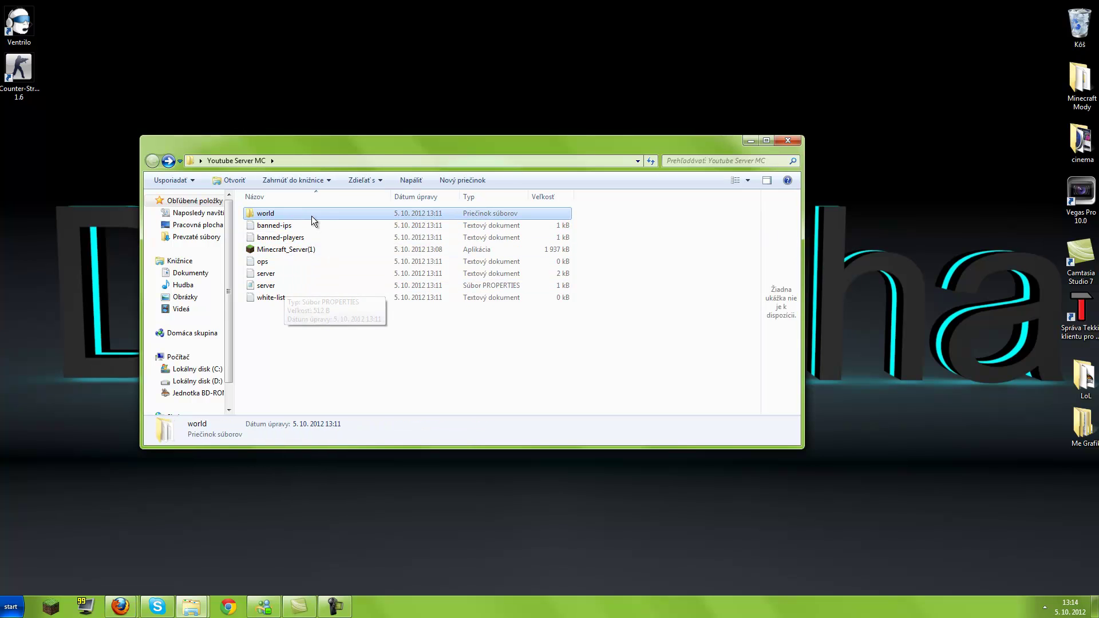
right_click(246, 213)
key(Escape)
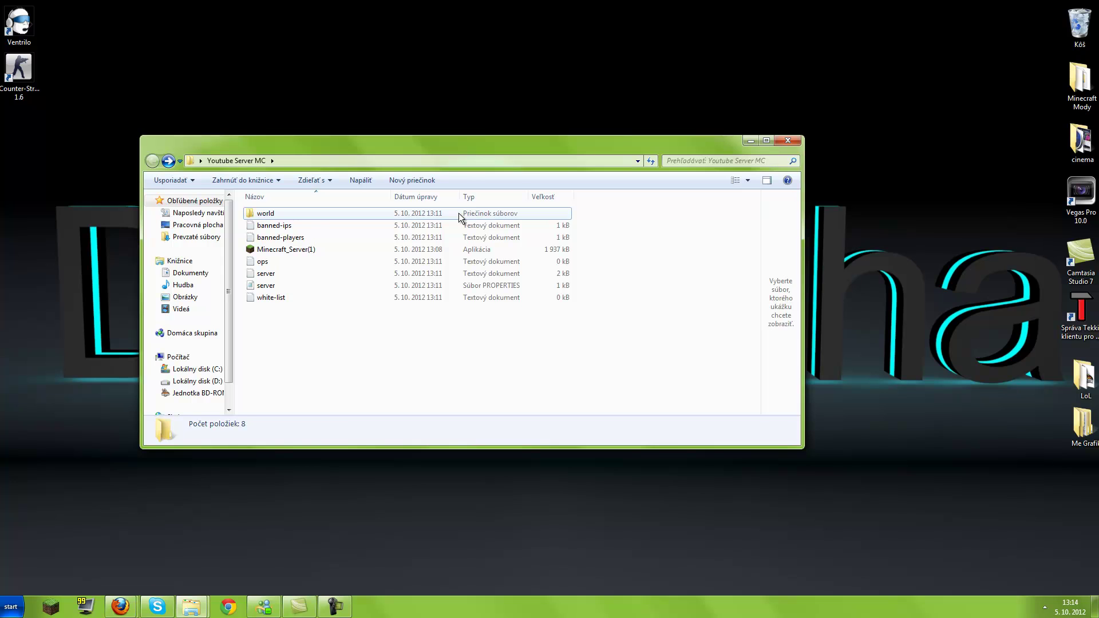
right_click(458, 213)
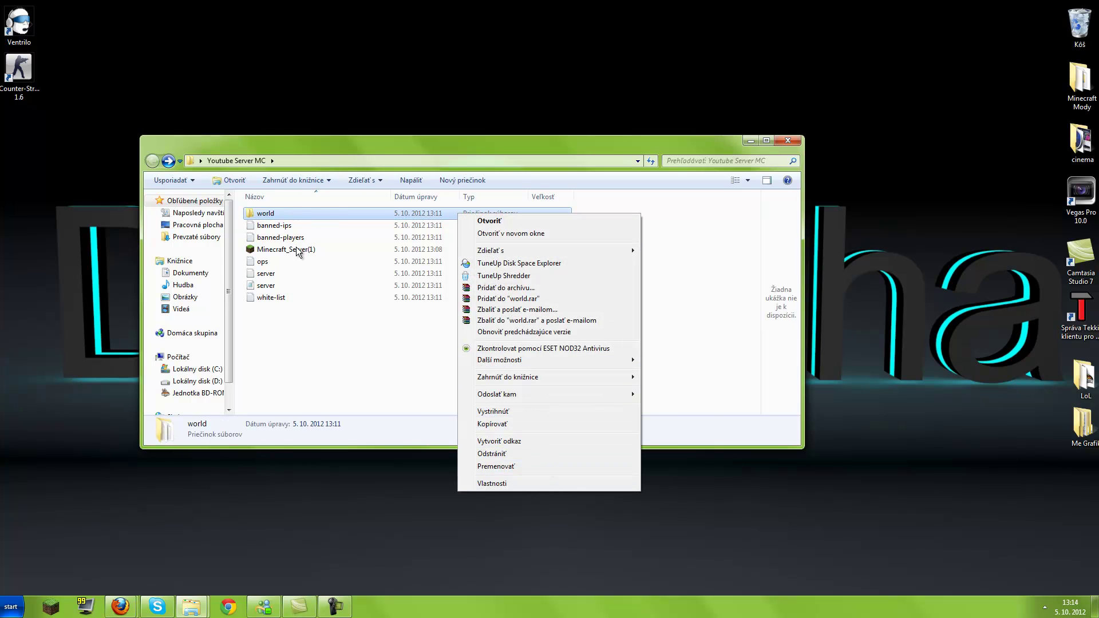
Step: Reopen the server PROPERTIES file in Notepad++, check its level-name value and close the editor
click(277, 286)
right_click(277, 287)
click(360, 324)
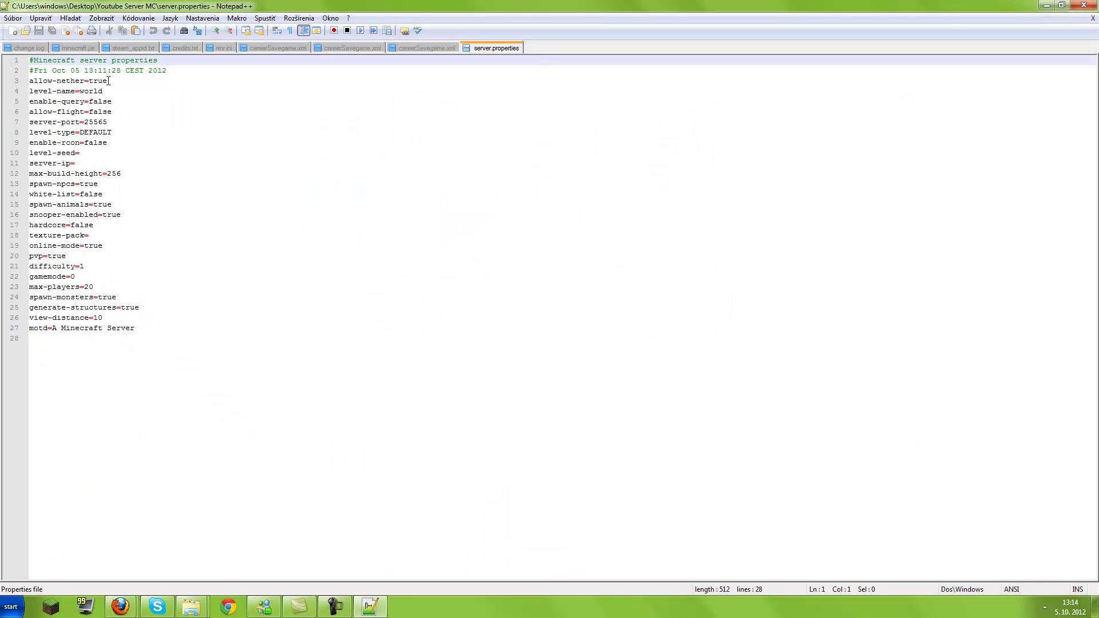
drag(104, 91, 95, 91)
click(1091, 6)
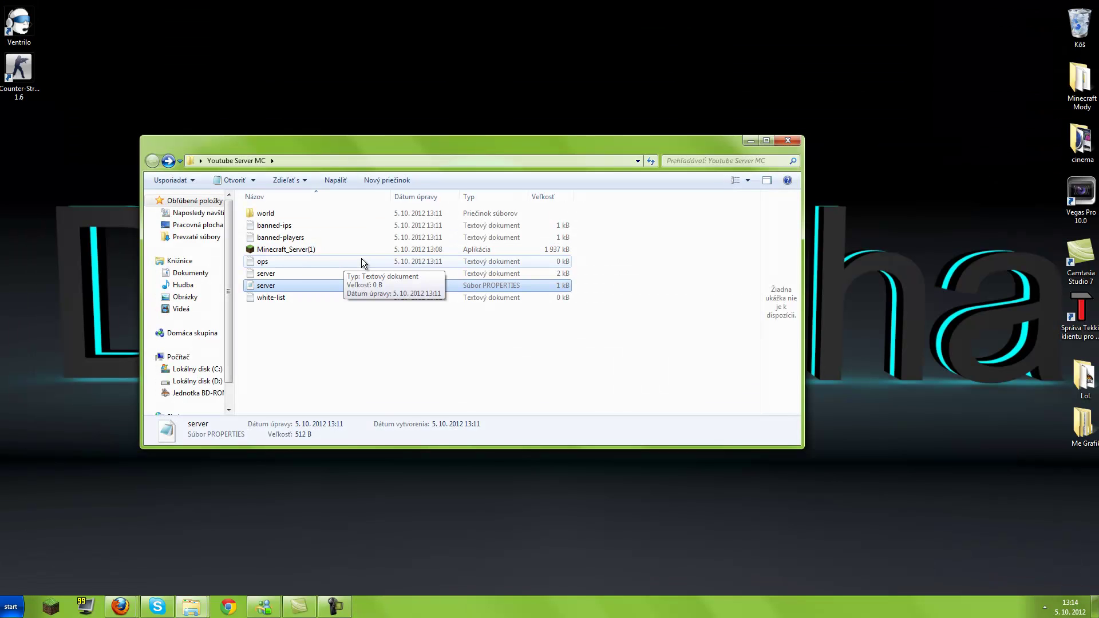
Step: Close the Youtube Server MC folder window and move the folder's desktop icon closer to the middle of the desktop
click(787, 140)
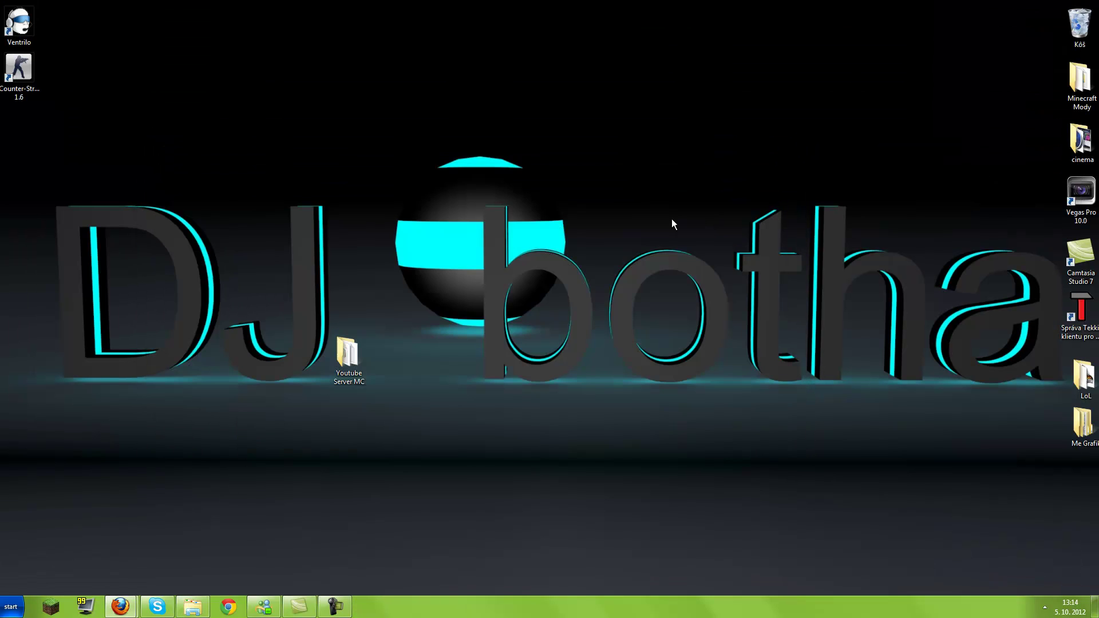
drag(238, 469, 526, 207)
drag(588, 226, 176, 484)
drag(347, 364, 493, 366)
click(342, 610)
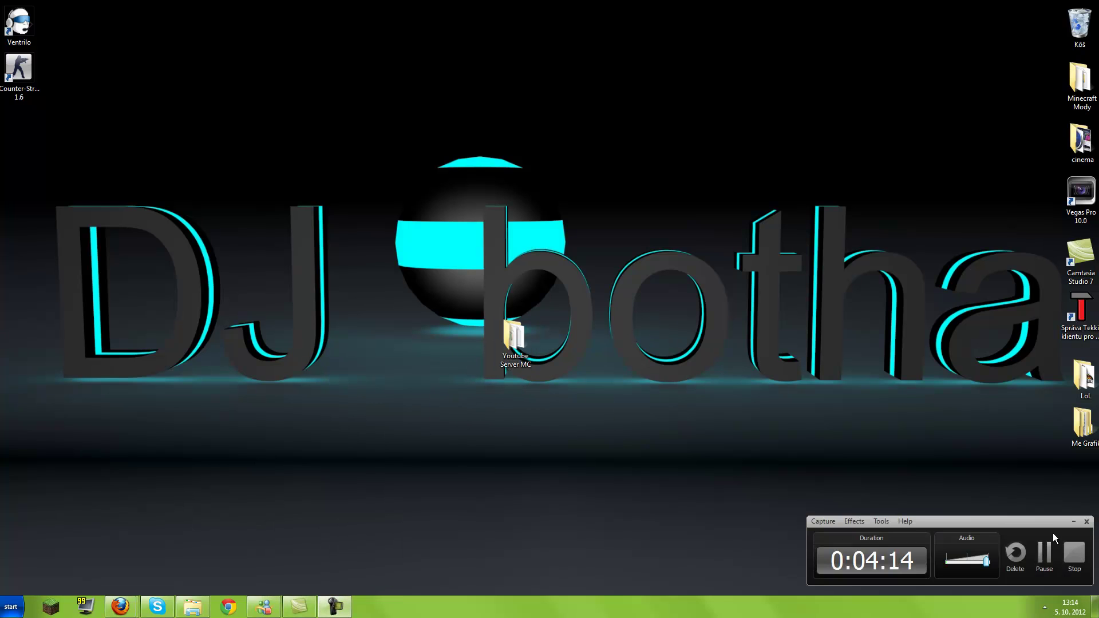